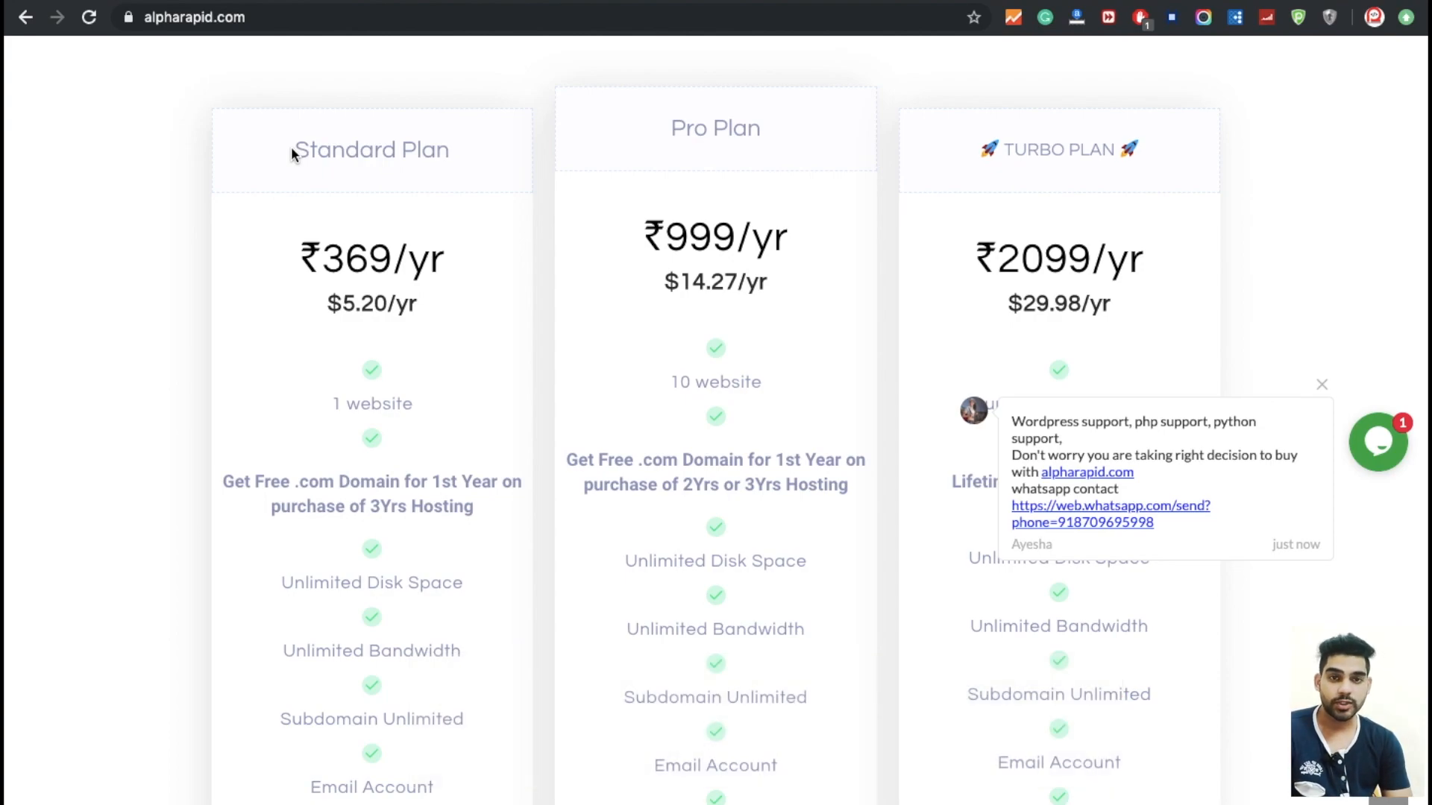
# Look over the Alpharapid hosting plans and open the active Pro Plan service's details from the client area.
pyautogui.scroll(-12, 291, 147)
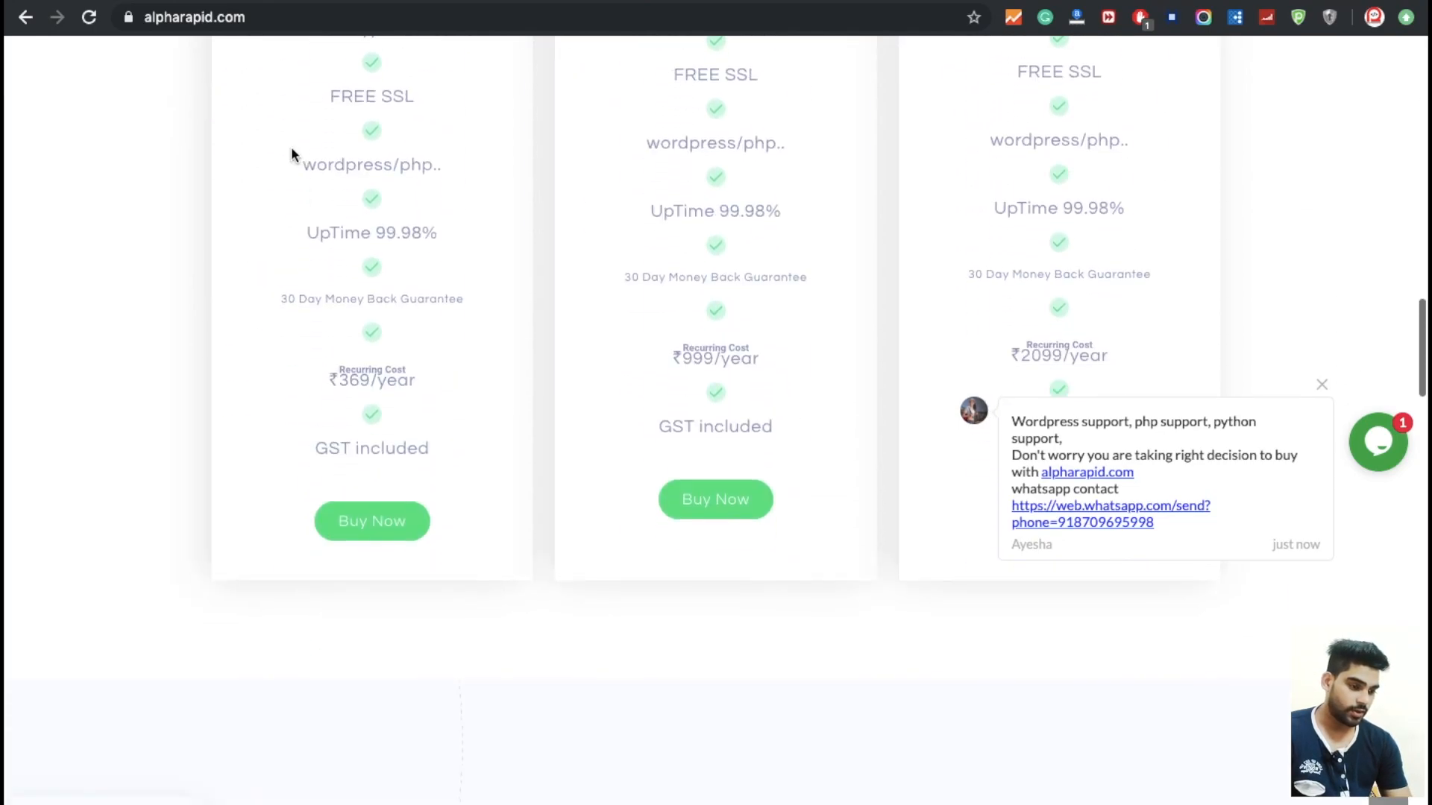
pyautogui.scroll(2, 291, 147)
pyautogui.scroll(20, 291, 153)
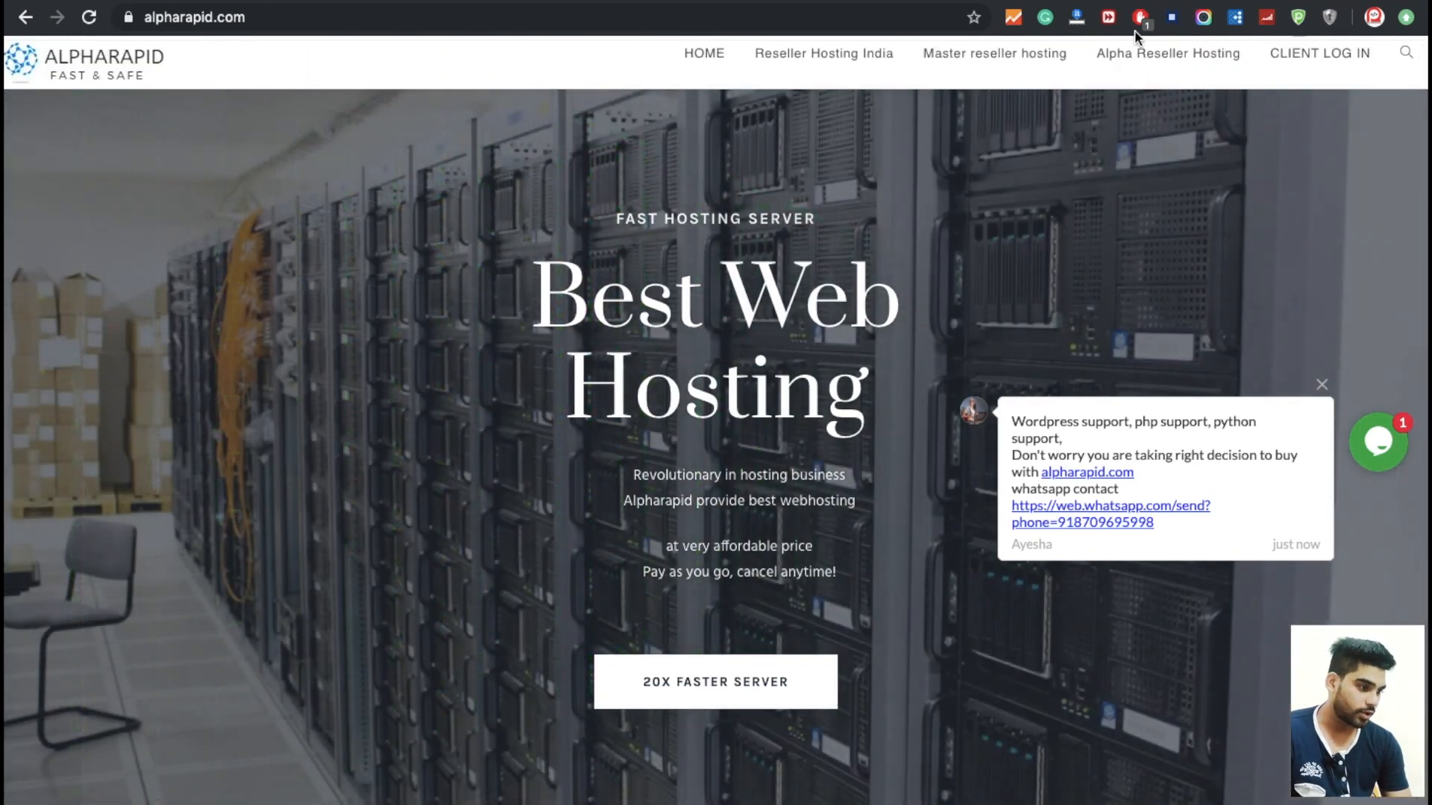
pyautogui.click(1317, 69)
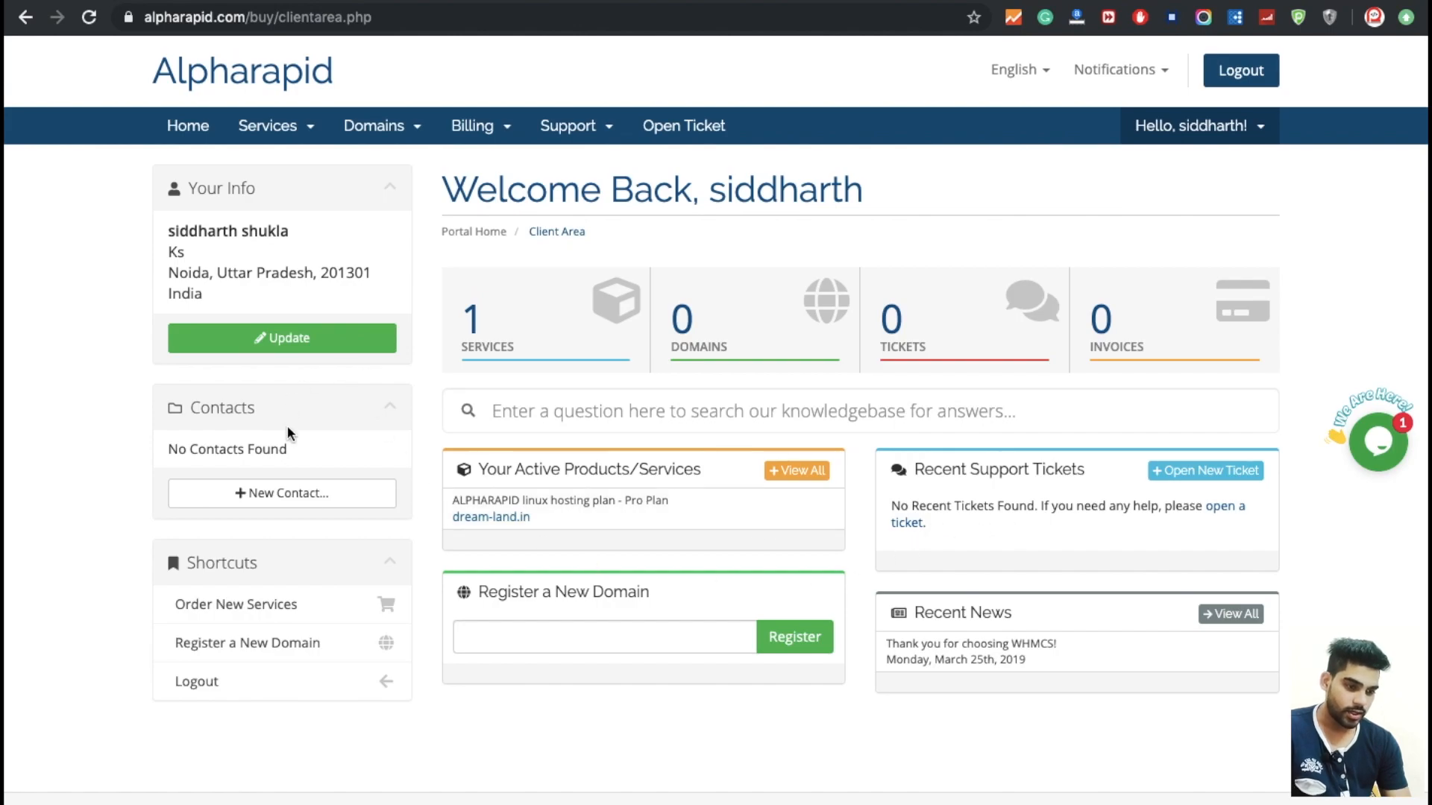
pyautogui.click(618, 308)
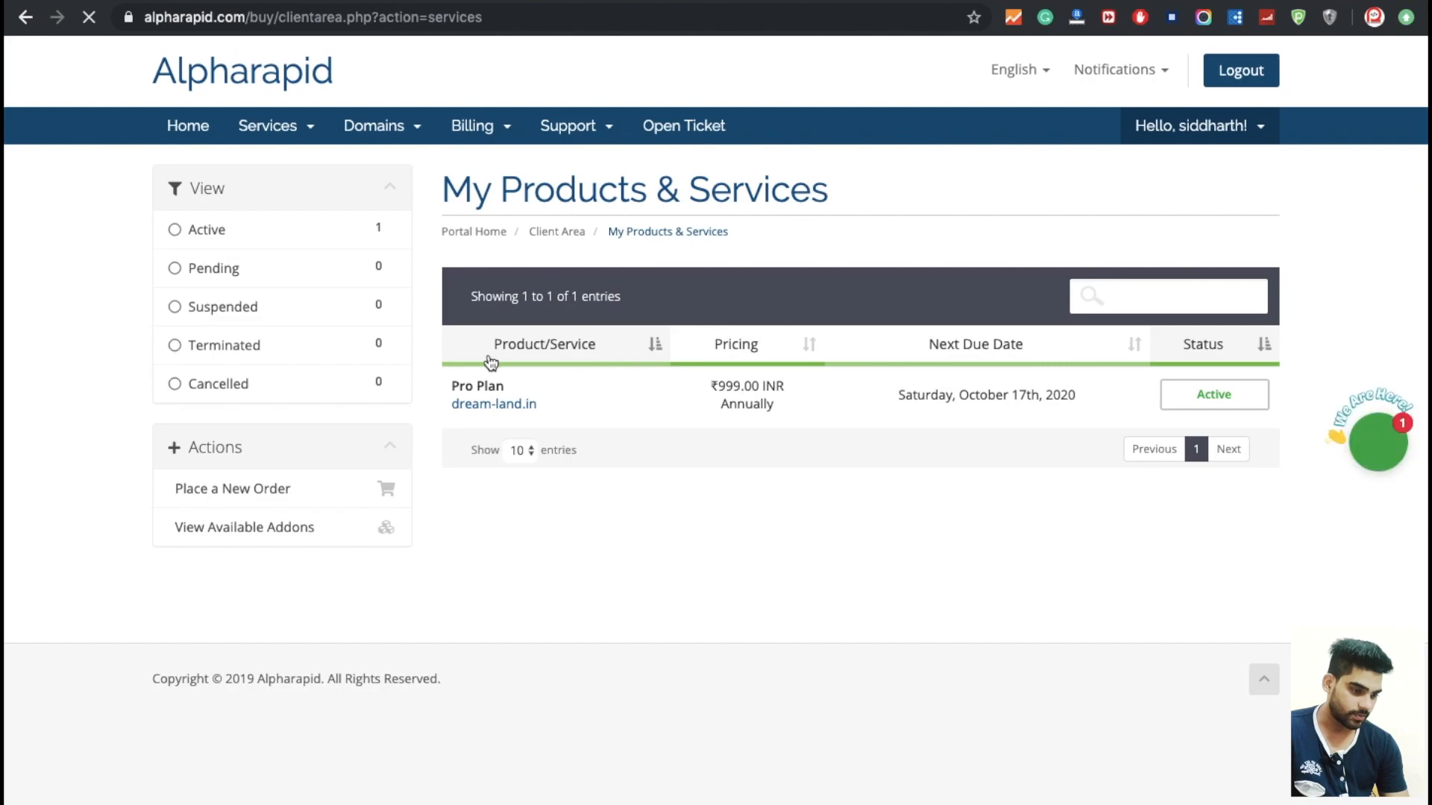
pyautogui.click(1214, 404)
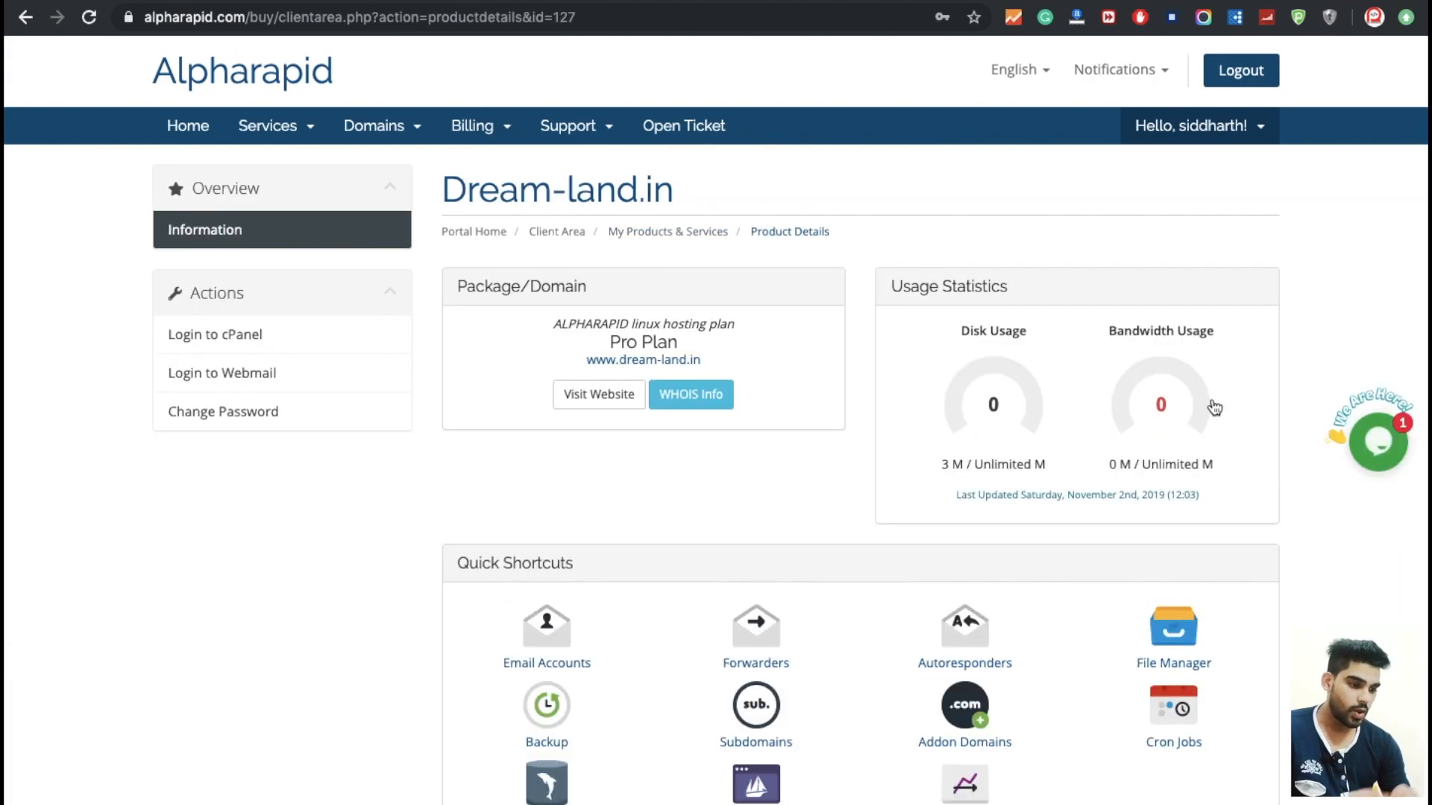
# Log in to the Pro Plan service's cPanel and look through its available tools.
pyautogui.scroll(-4, 854, 427)
pyautogui.scroll(4, 853, 427)
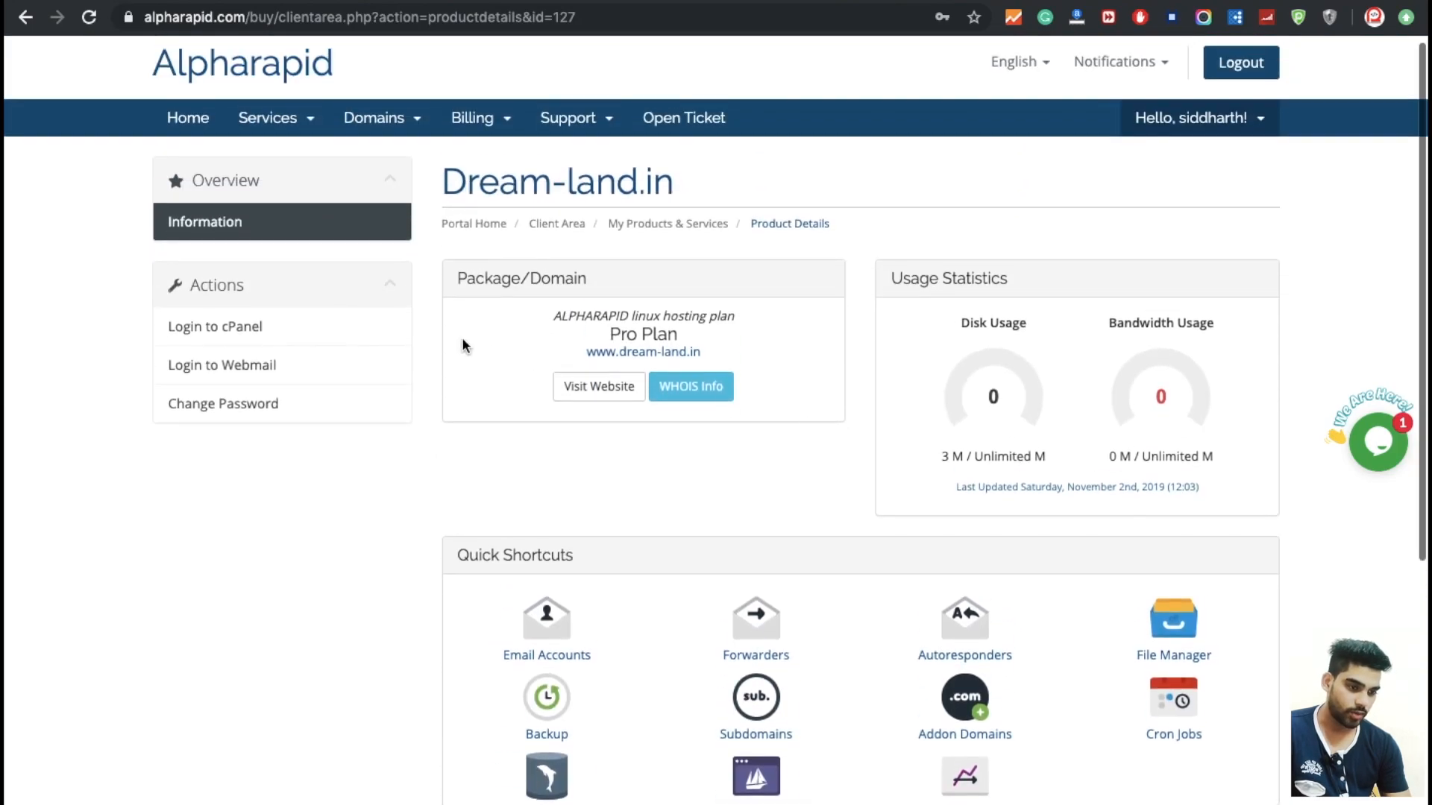
pyautogui.click(273, 342)
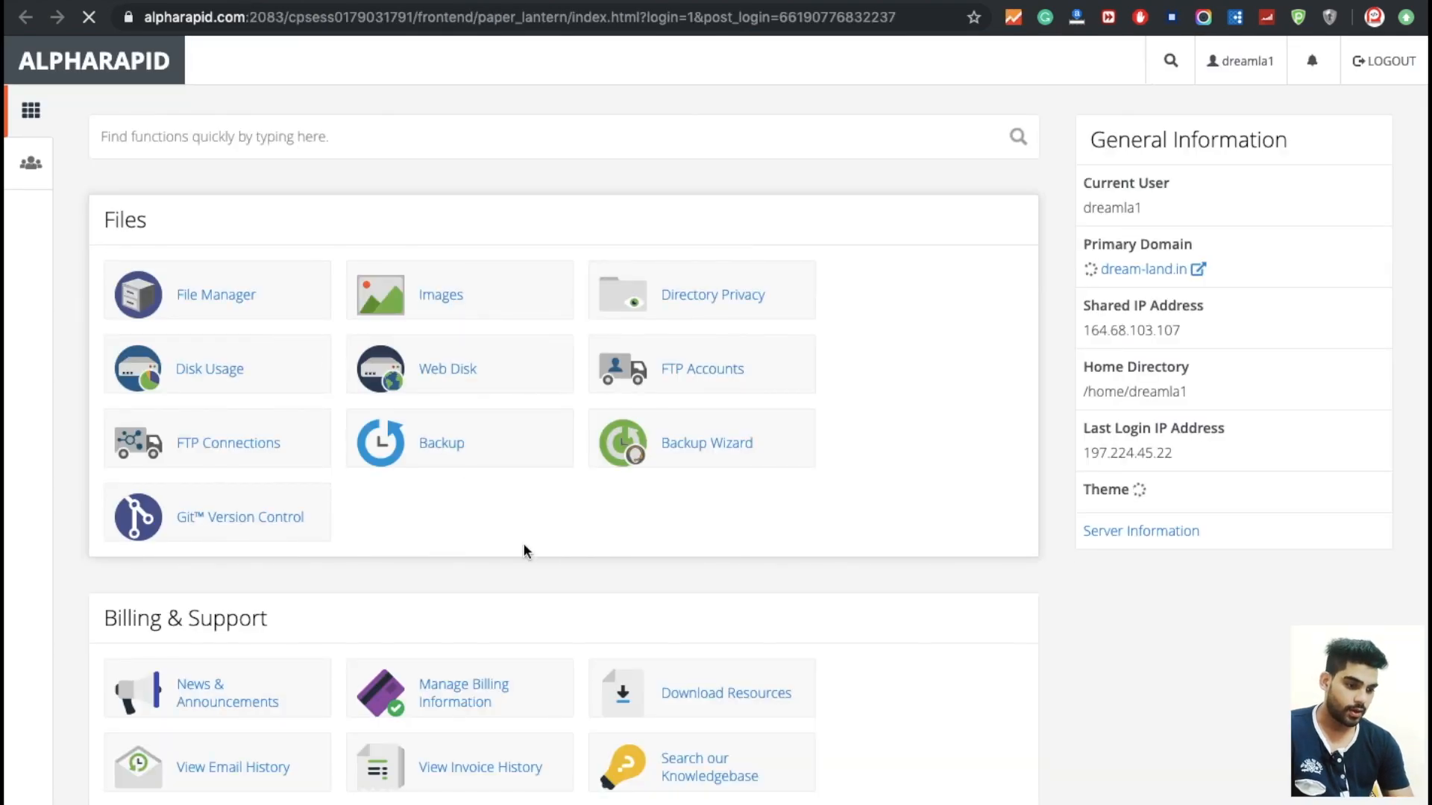
pyautogui.scroll(-10, 526, 548)
pyautogui.scroll(5, 525, 546)
pyautogui.scroll(4, 525, 546)
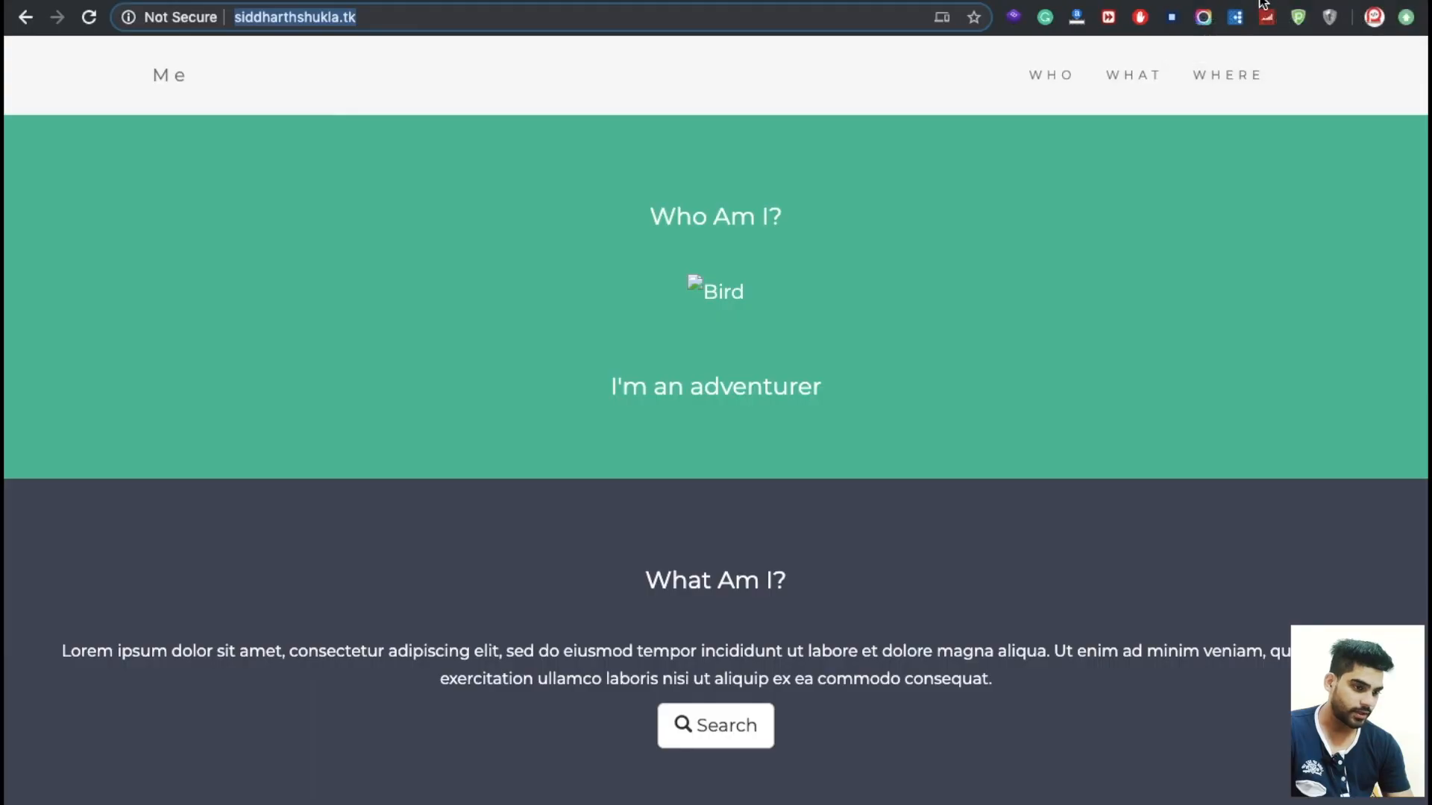
# Reload the personal .tk website and open Cloudflare's login page from cloudflare.com/en-in/ in a new tab.
pyautogui.press('Return')
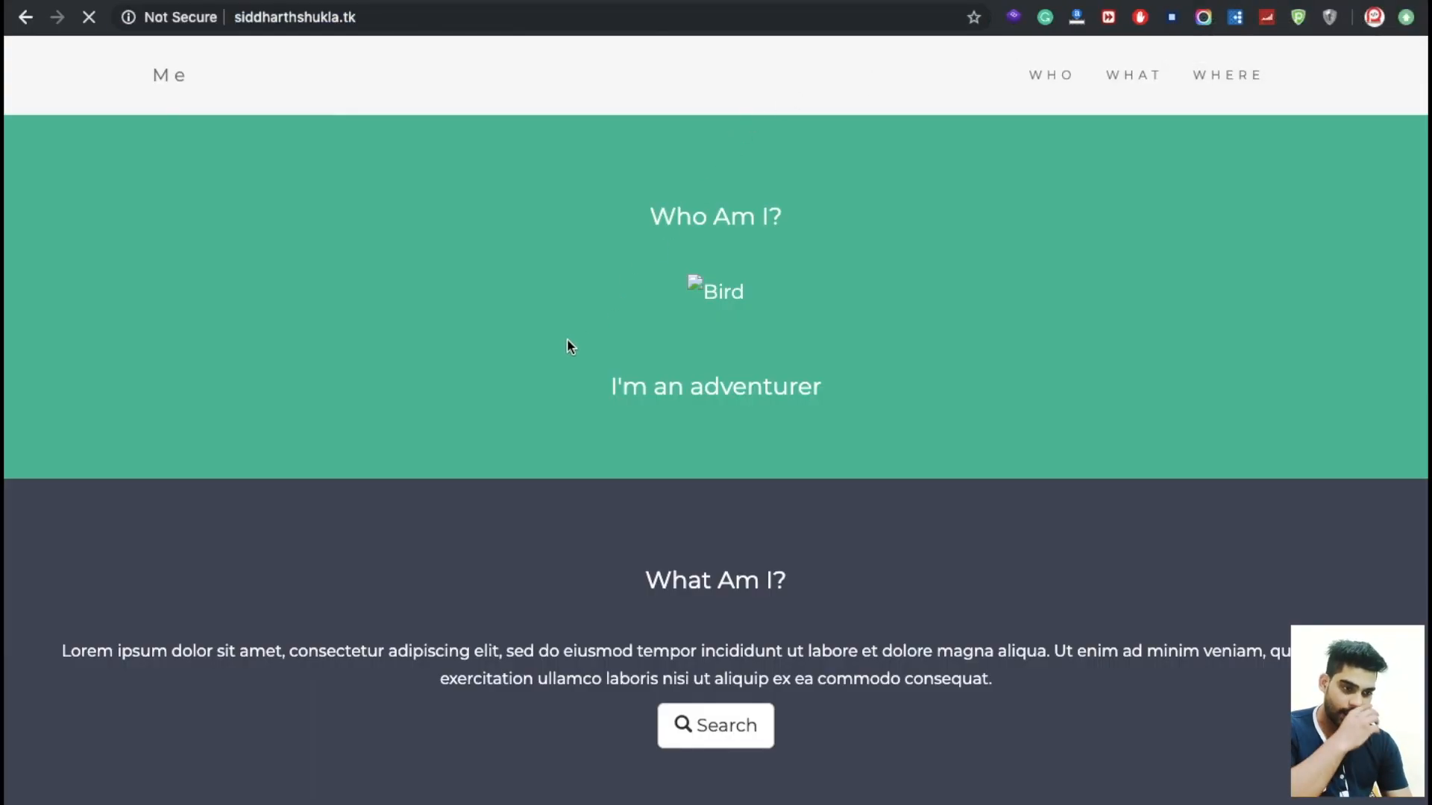
pyautogui.click(401, 15)
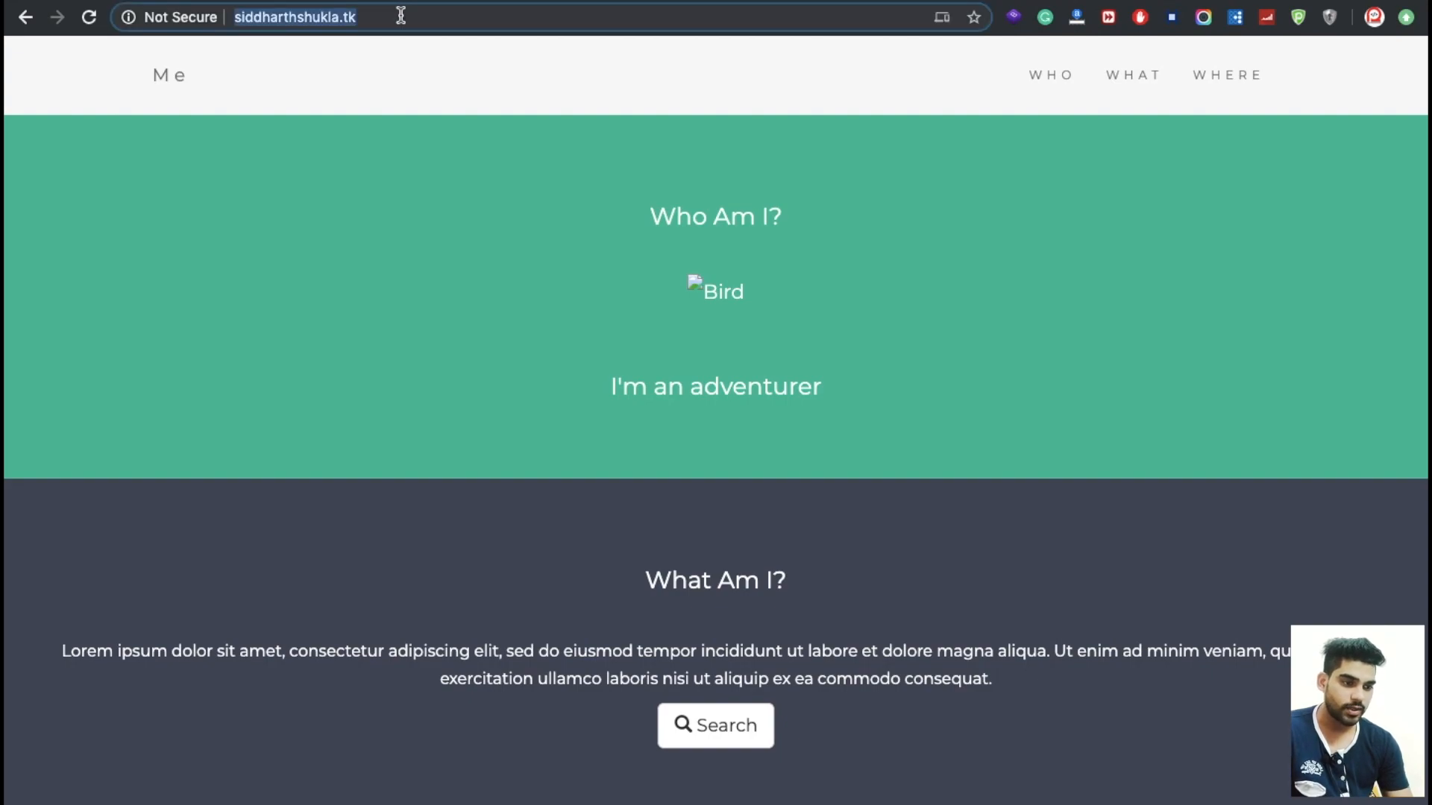
pyautogui.hotkey('ctrl', 't')
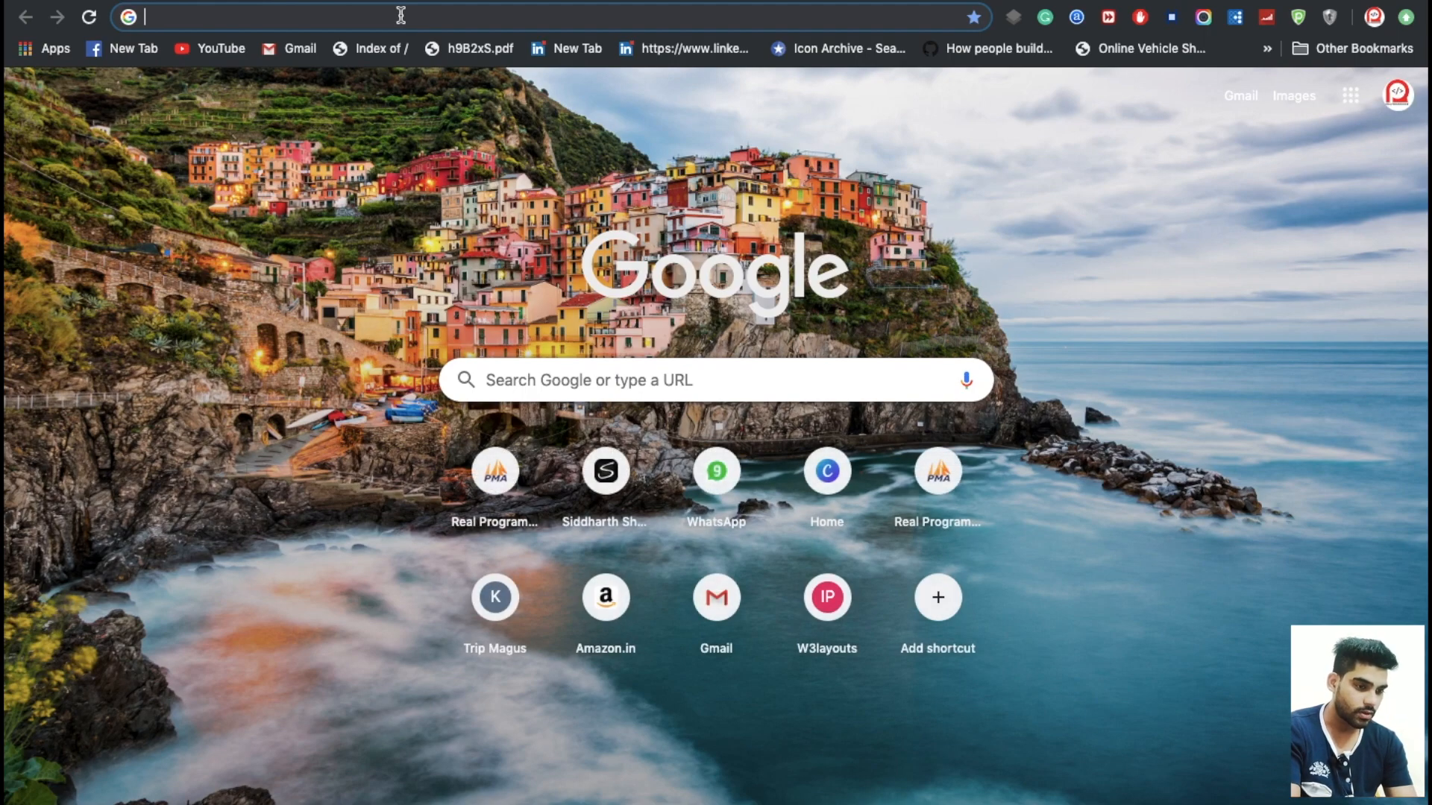
pyautogui.write('cloudflare.com/en-in/')
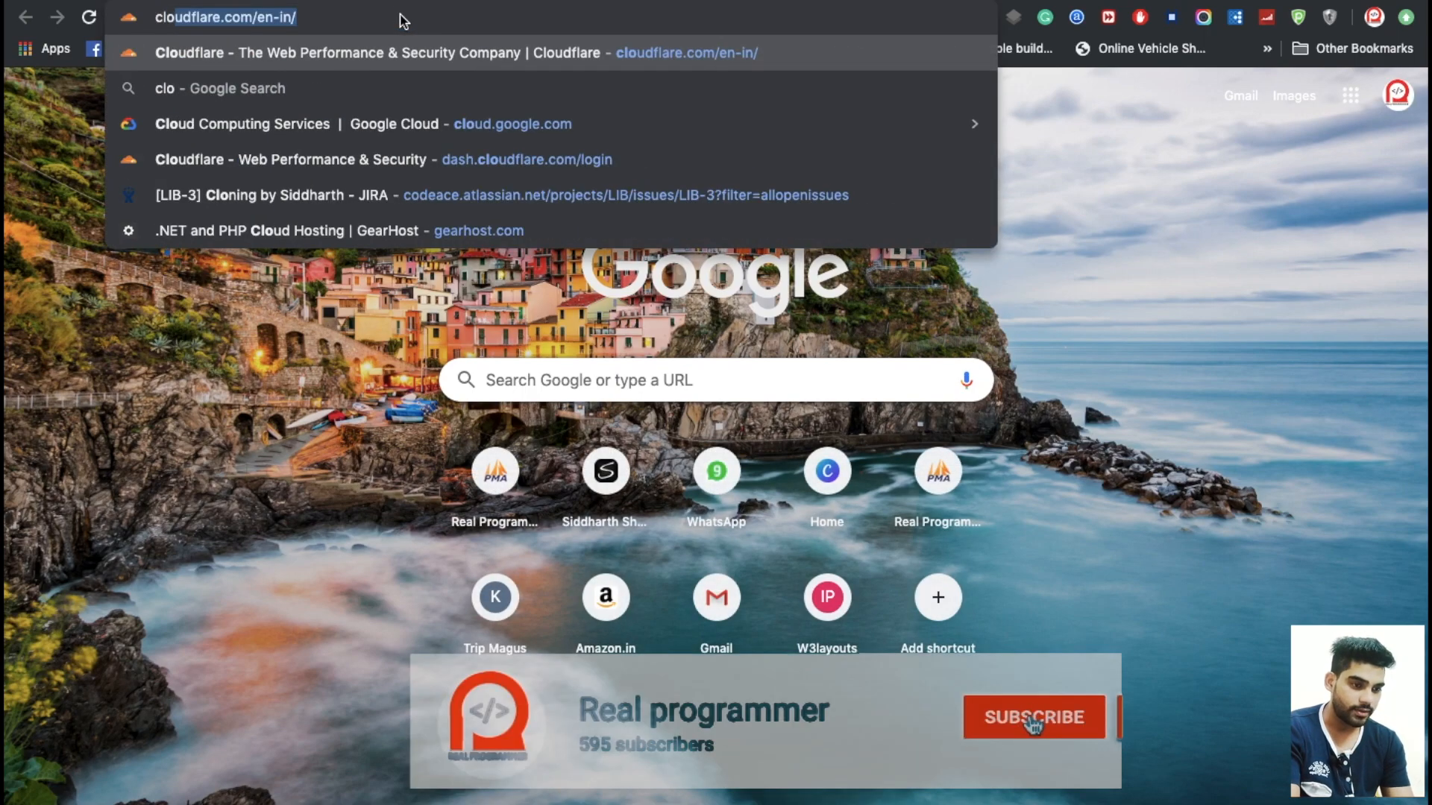
pyautogui.press('Return')
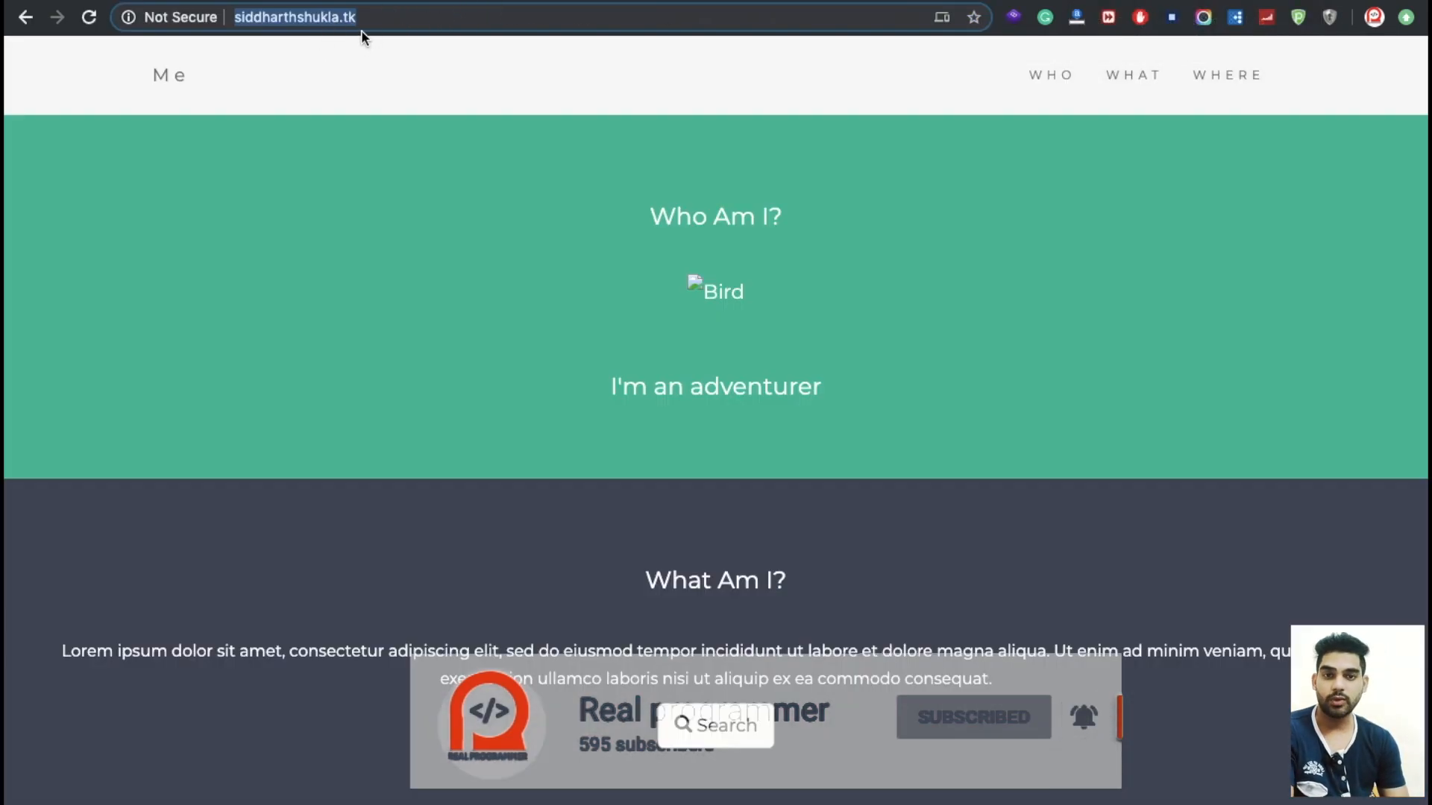
pyautogui.click(1254, 1)
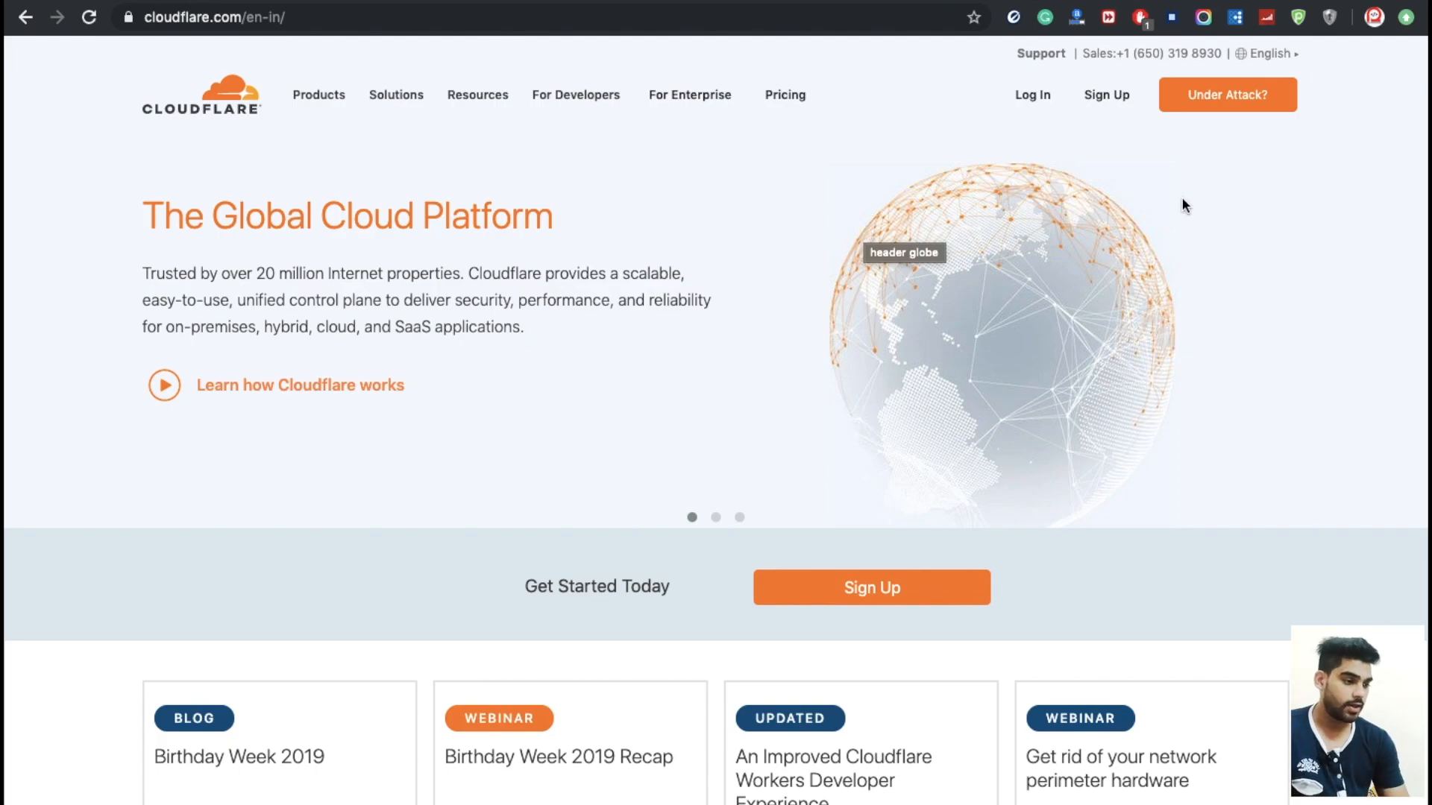
pyautogui.click(1039, 100)
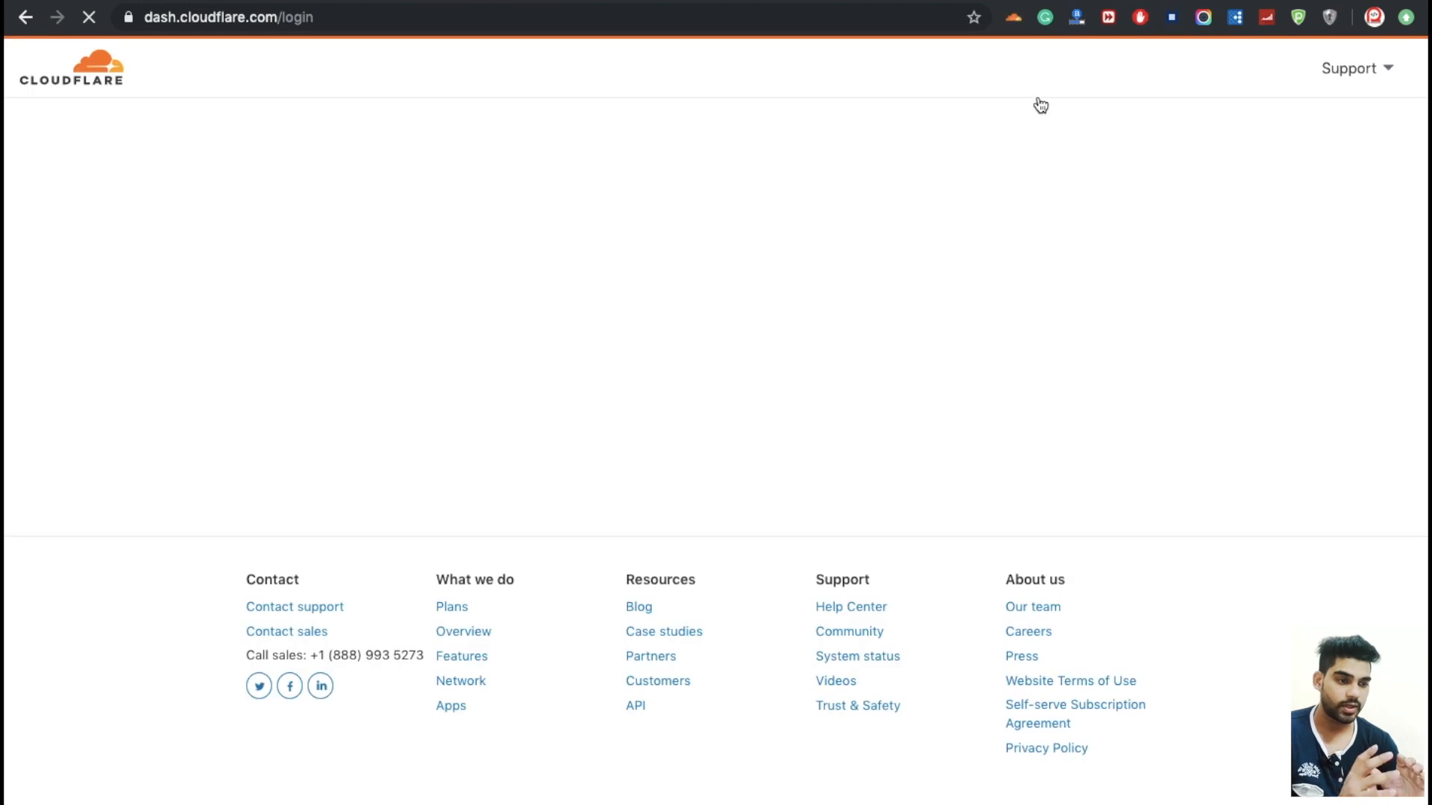
# Log in to Cloudflare with the prefilled account and log out of it.
pyautogui.click(357, 450)
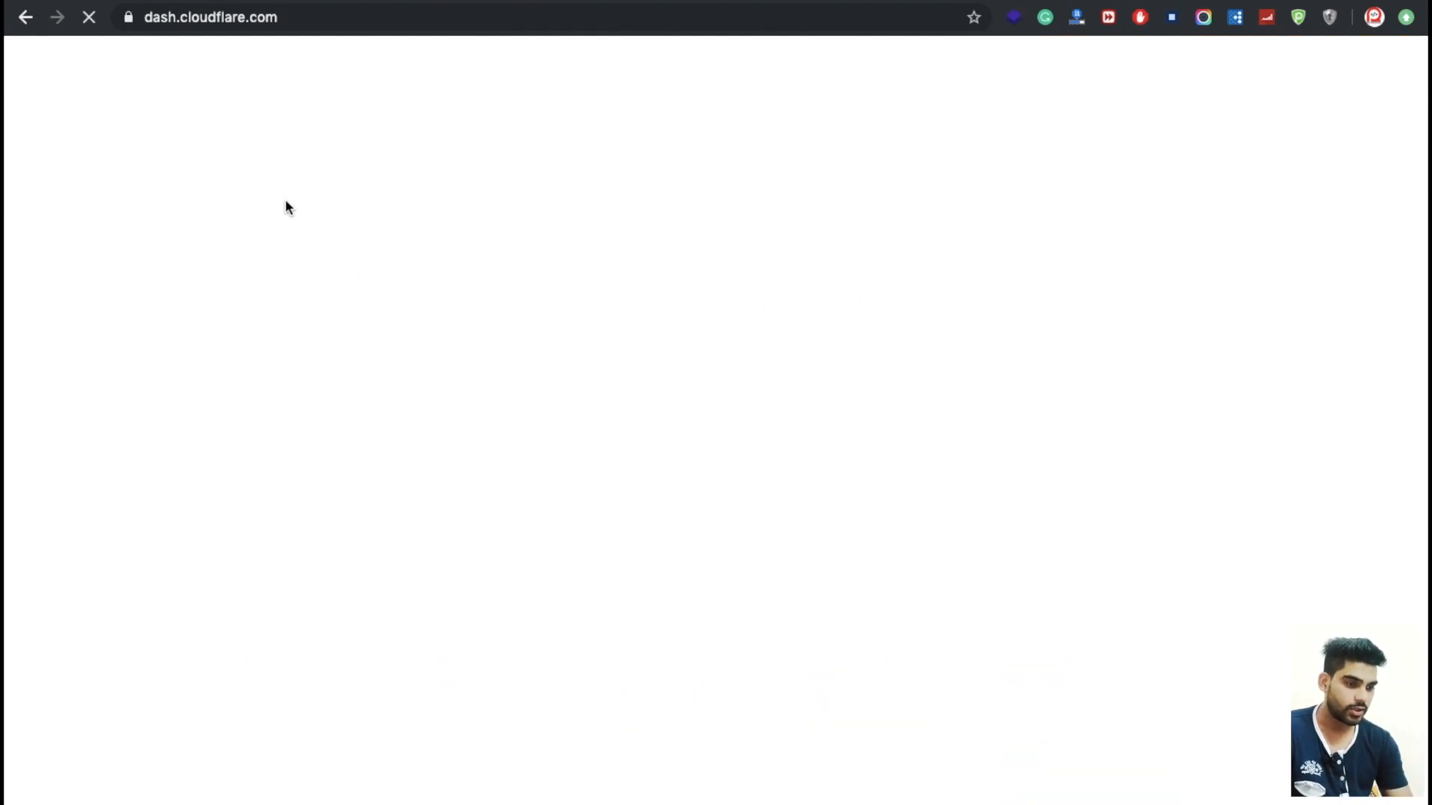
pyautogui.click(1363, 66)
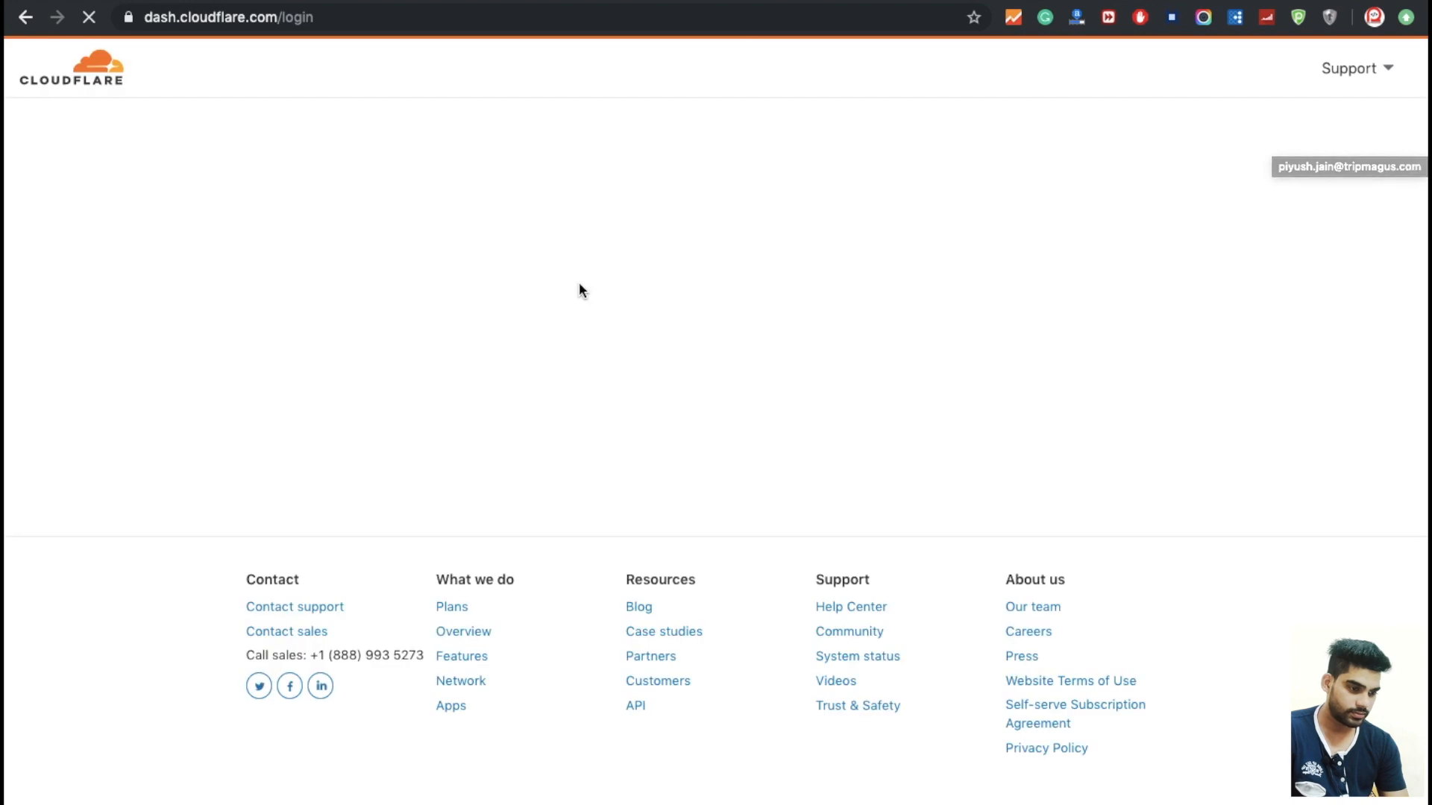
# Log in to Cloudflare with the saved Gmail account, filling in its email and password.
pyautogui.click(550, 249)
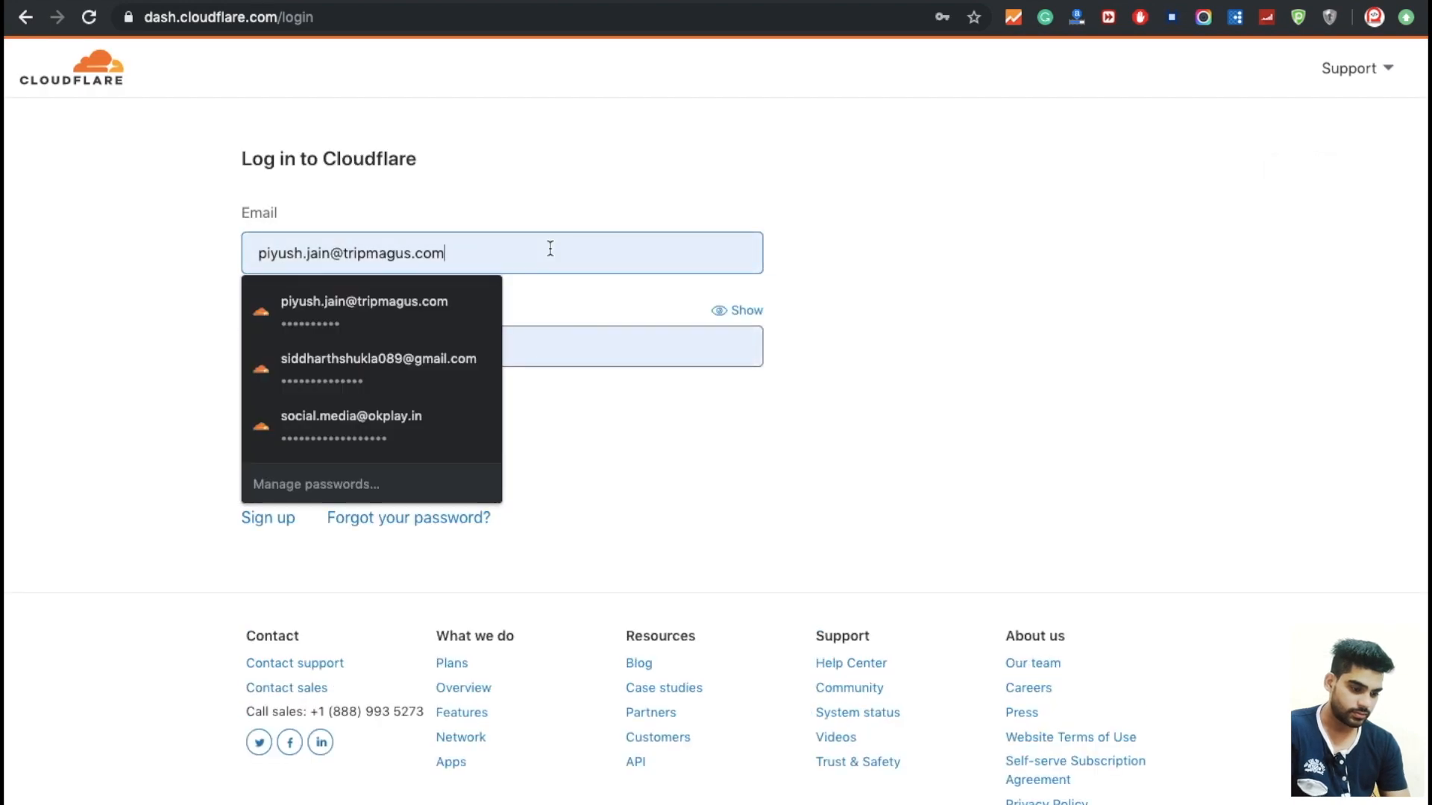
pyautogui.press('Down')
pyautogui.press('Down')
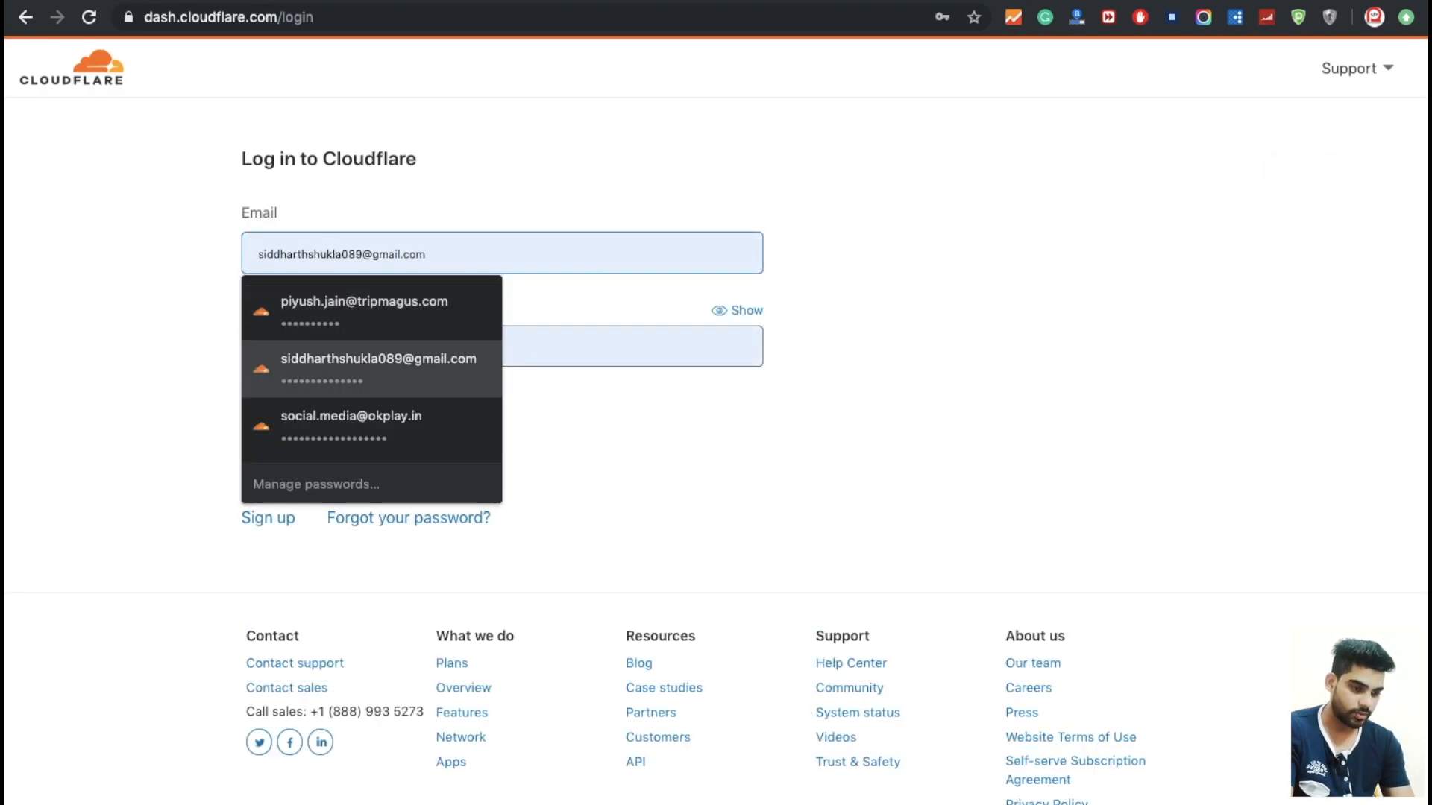
pyautogui.press('Return')
pyautogui.click(329, 449)
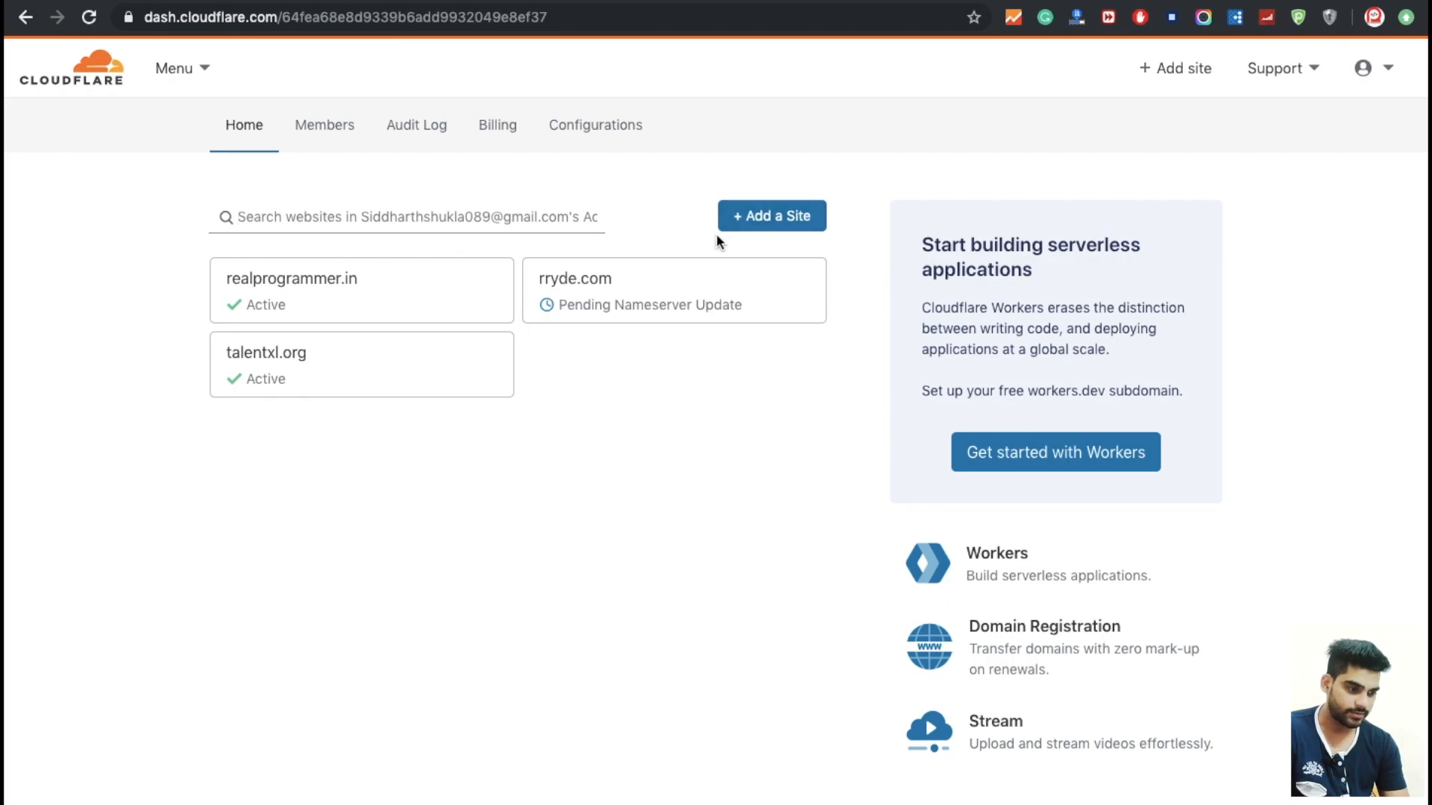
pyautogui.click(767, 224)
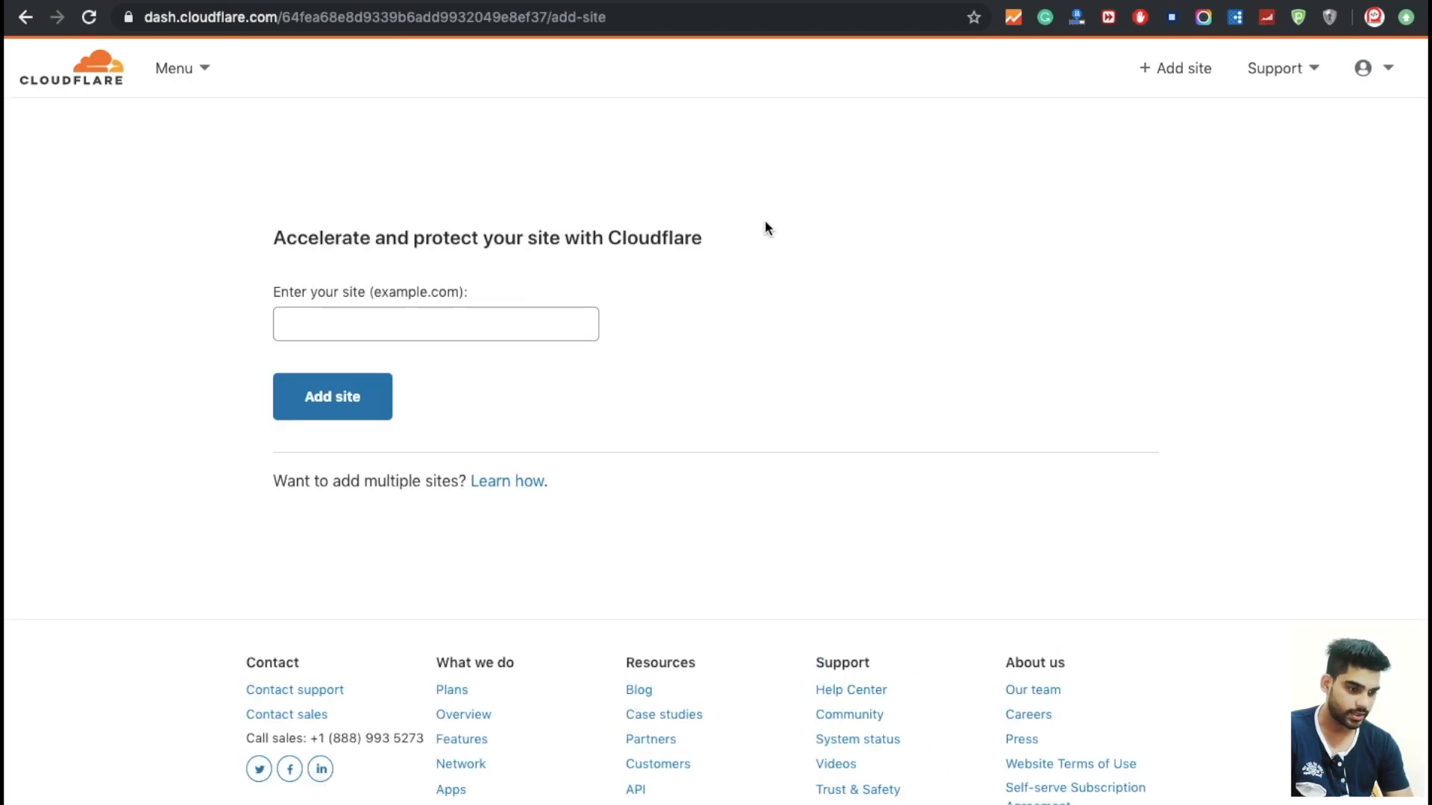
pyautogui.write('http://siddharthshukla.tk/')
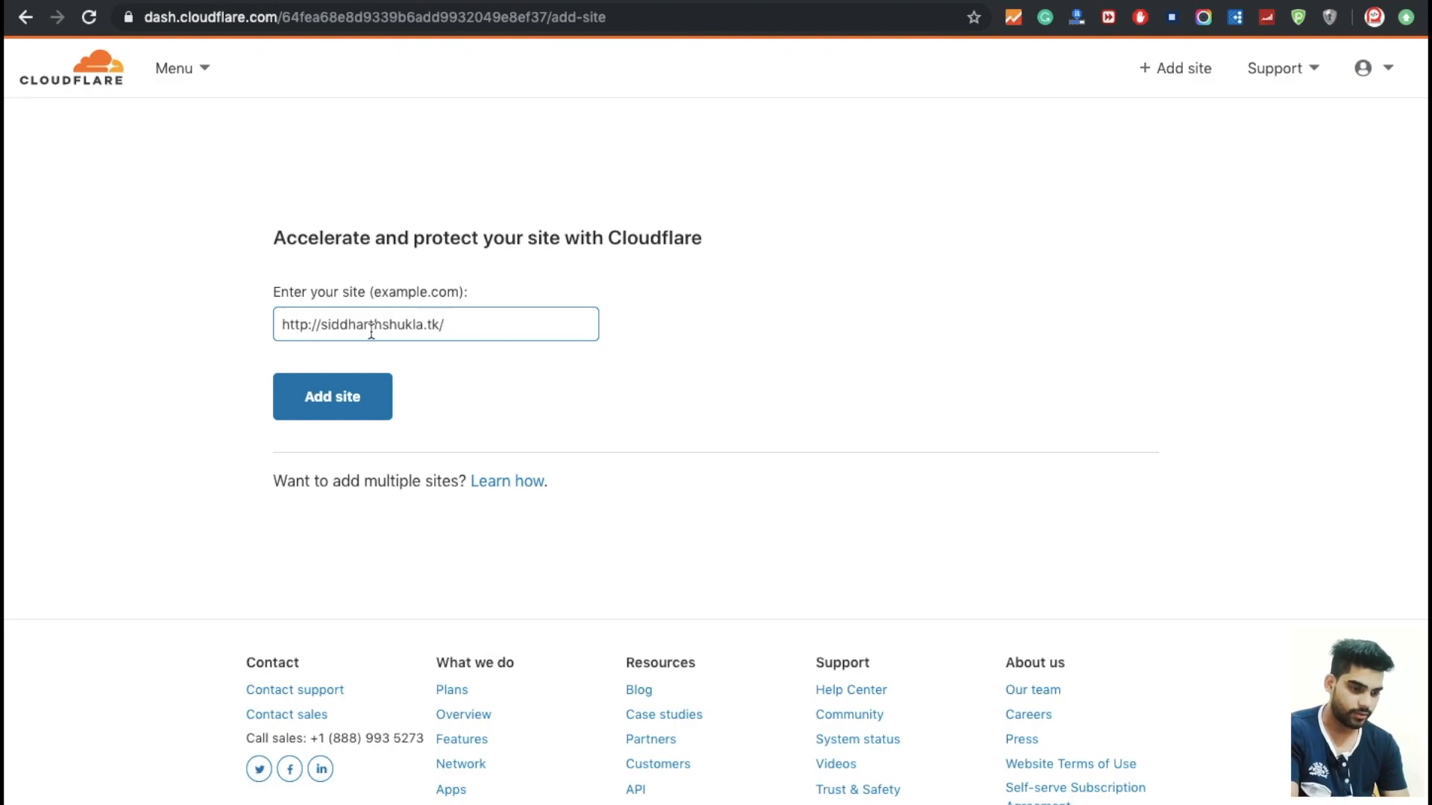
pyautogui.moveTo(321, 324); pyautogui.dragTo(269, 324)
pyautogui.press('BackSpace')
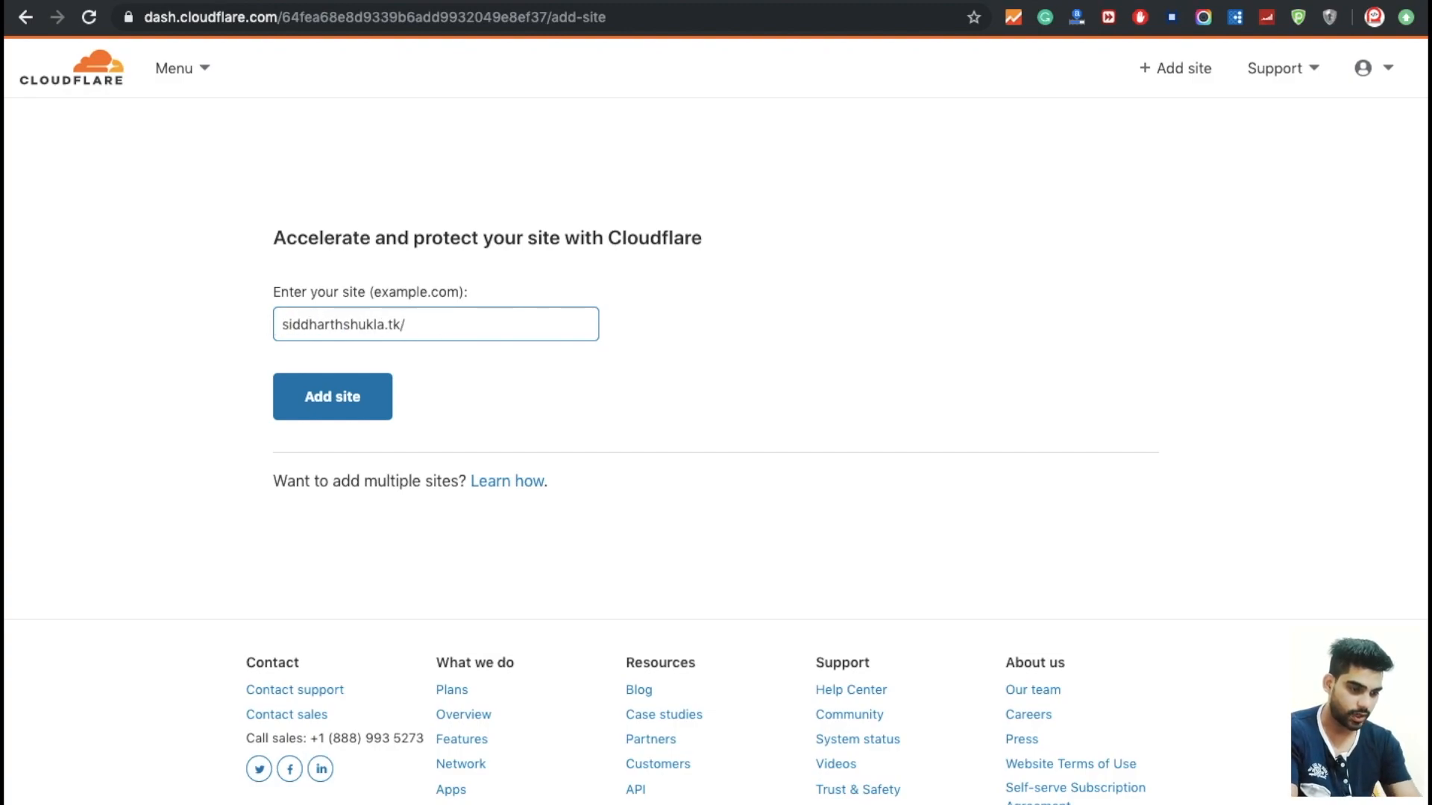
pyautogui.press('super+Right')
pyautogui.press('BackSpace')
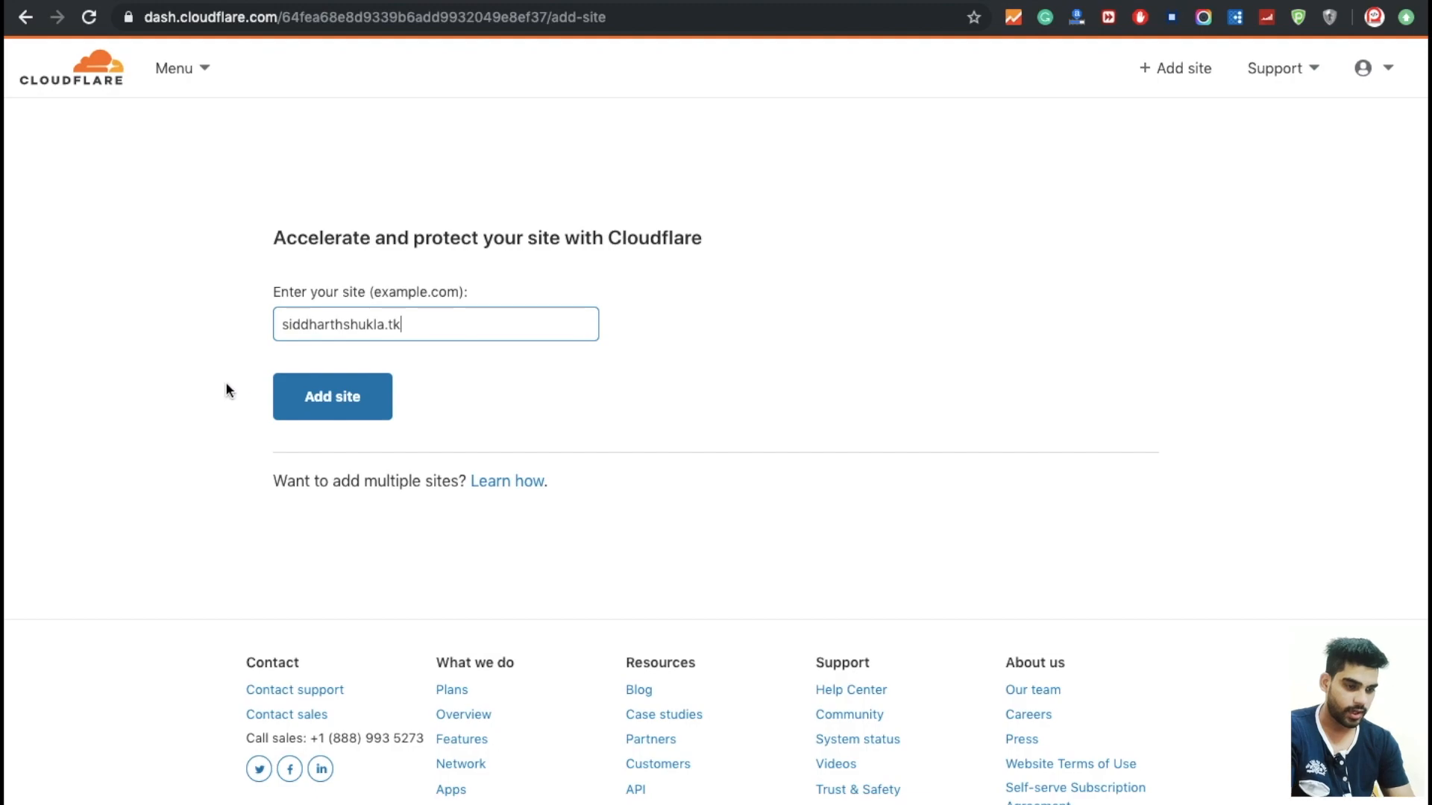
pyautogui.click(342, 384)
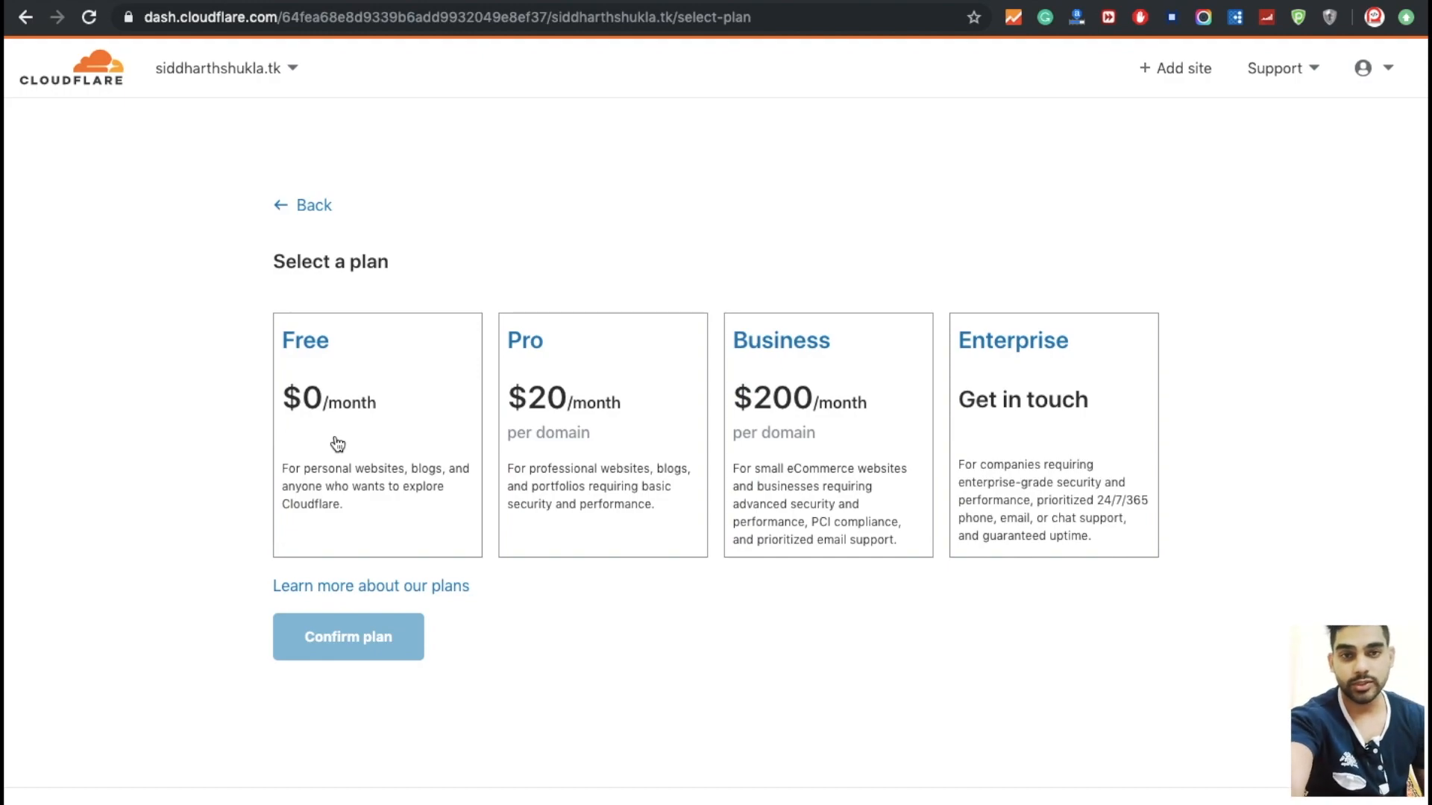
# Choose the Free plan for the new site and continue without adding any DNS records.
pyautogui.click(347, 438)
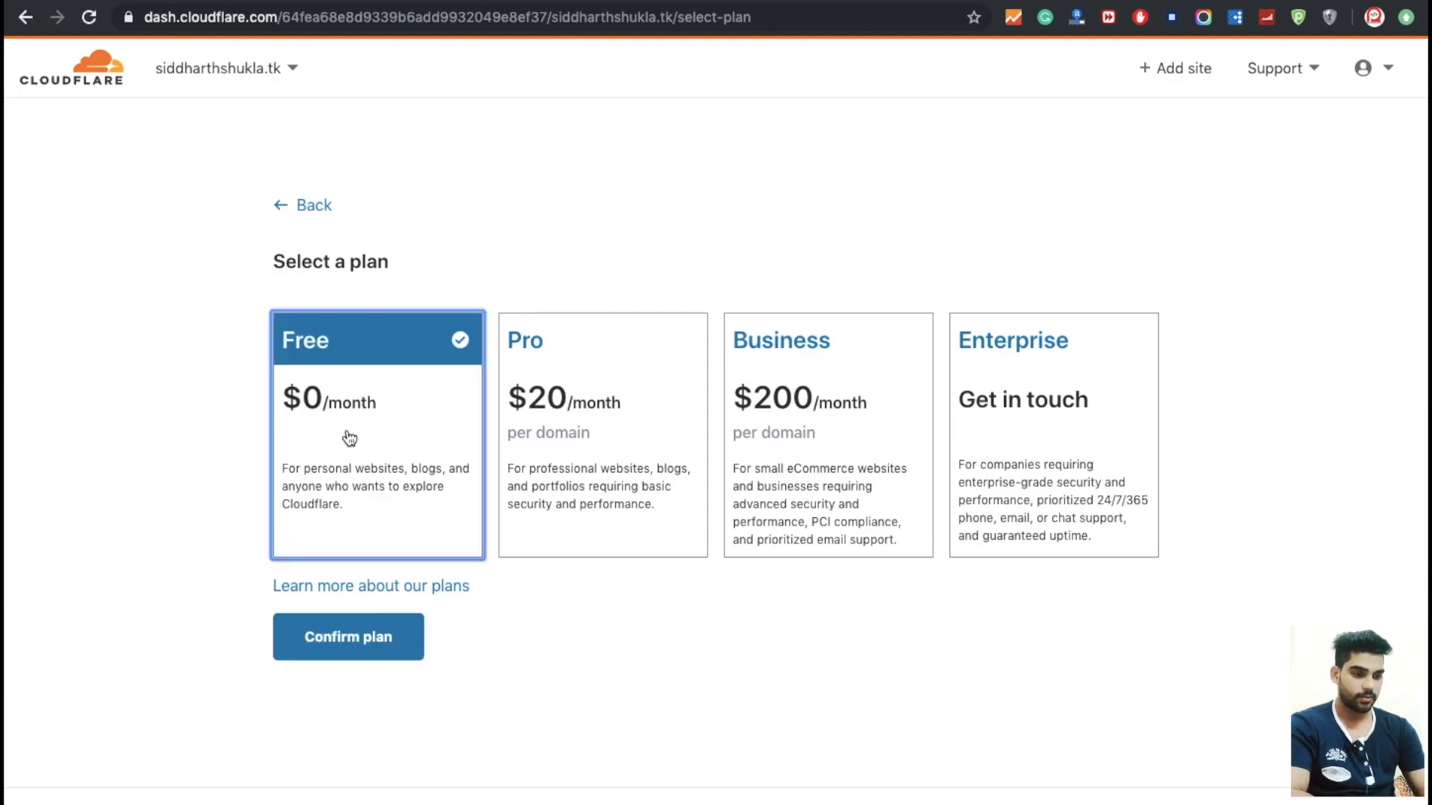
pyautogui.click(346, 632)
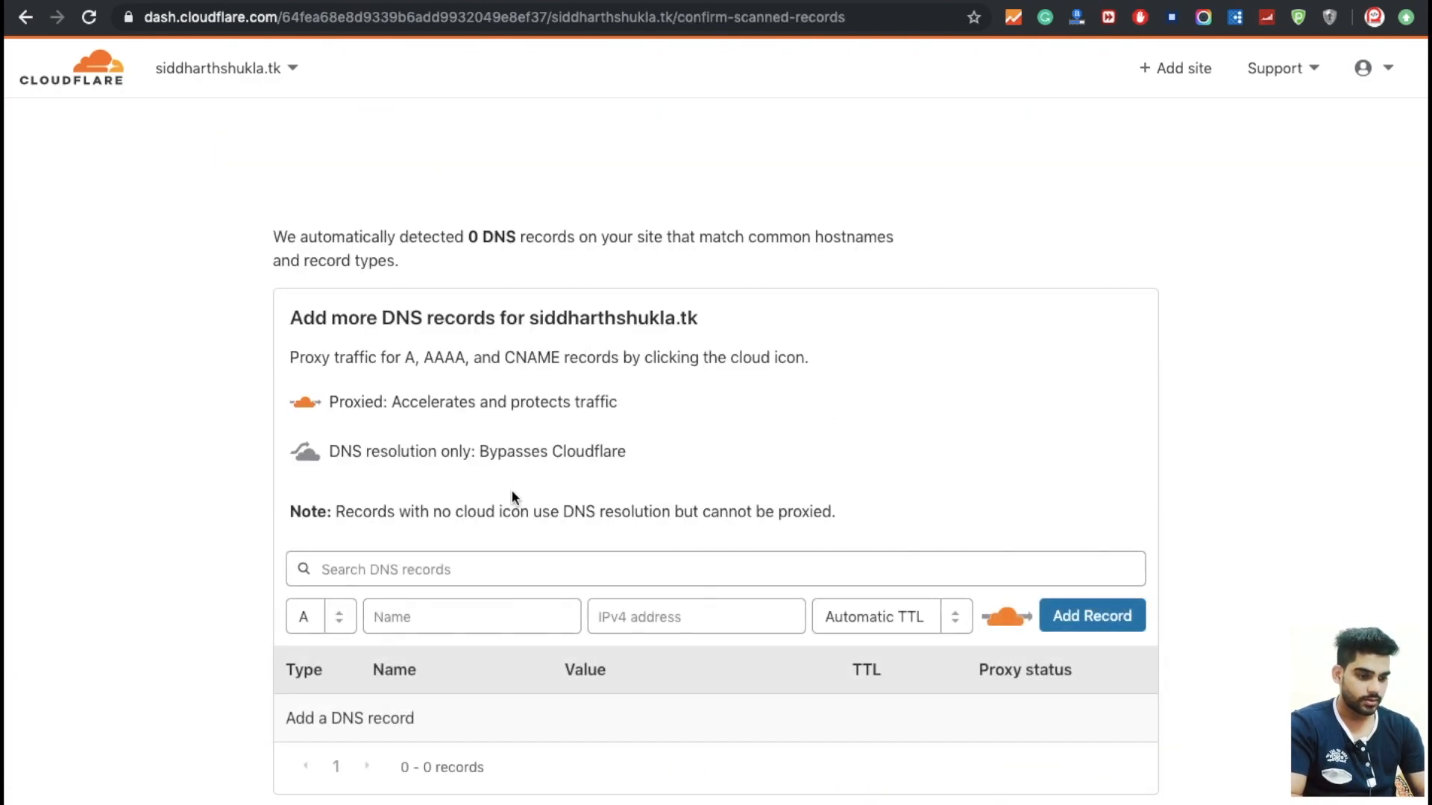
pyautogui.scroll(-2, 477, 567)
pyautogui.scroll(3, 461, 641)
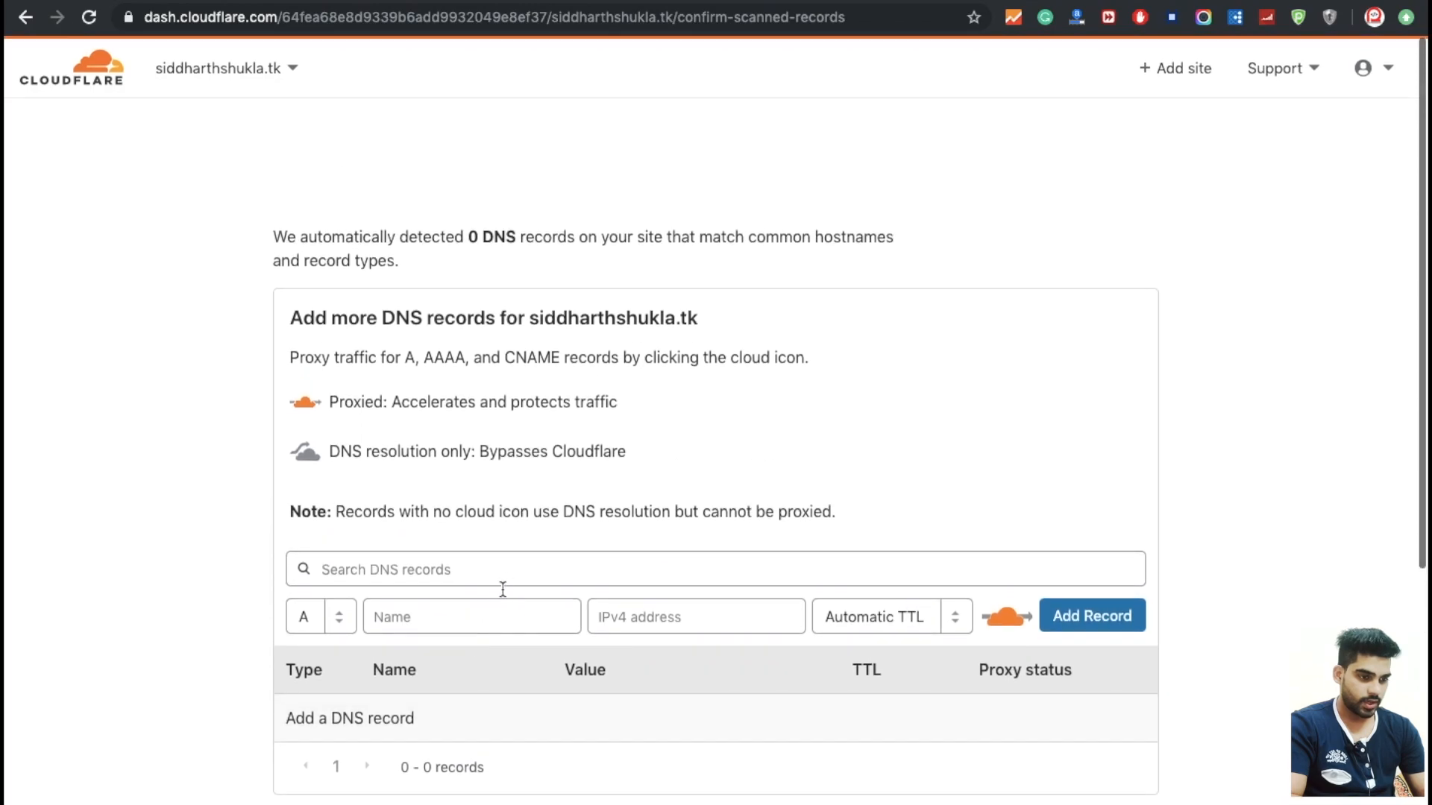
pyautogui.scroll(-5, 608, 631)
pyautogui.click(330, 580)
pyautogui.click(947, 522)
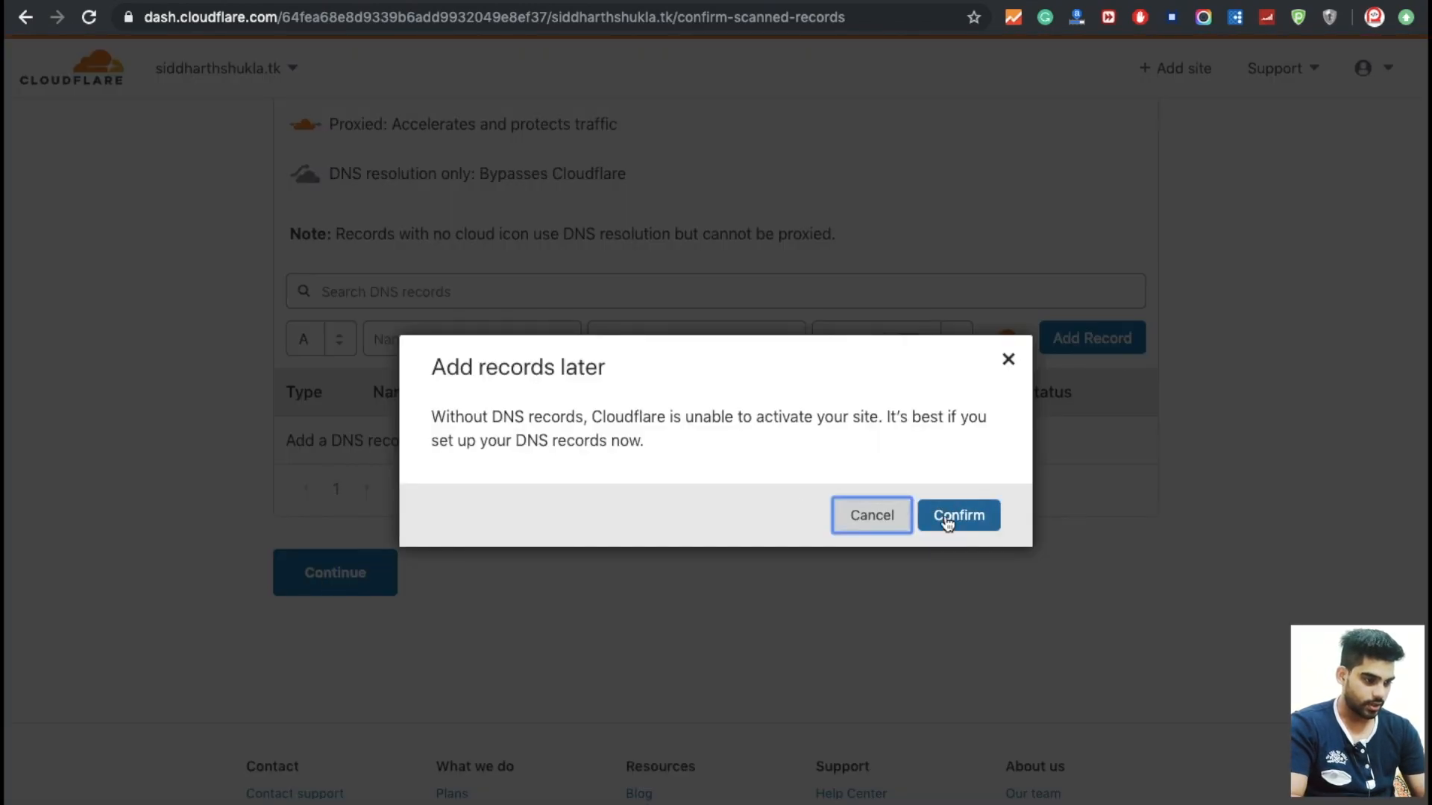
# Select the address of Cloudflare's replacement Nameserver 1, darwin.ns.cloudflare.com.
pyautogui.scroll(-4, 481, 492)
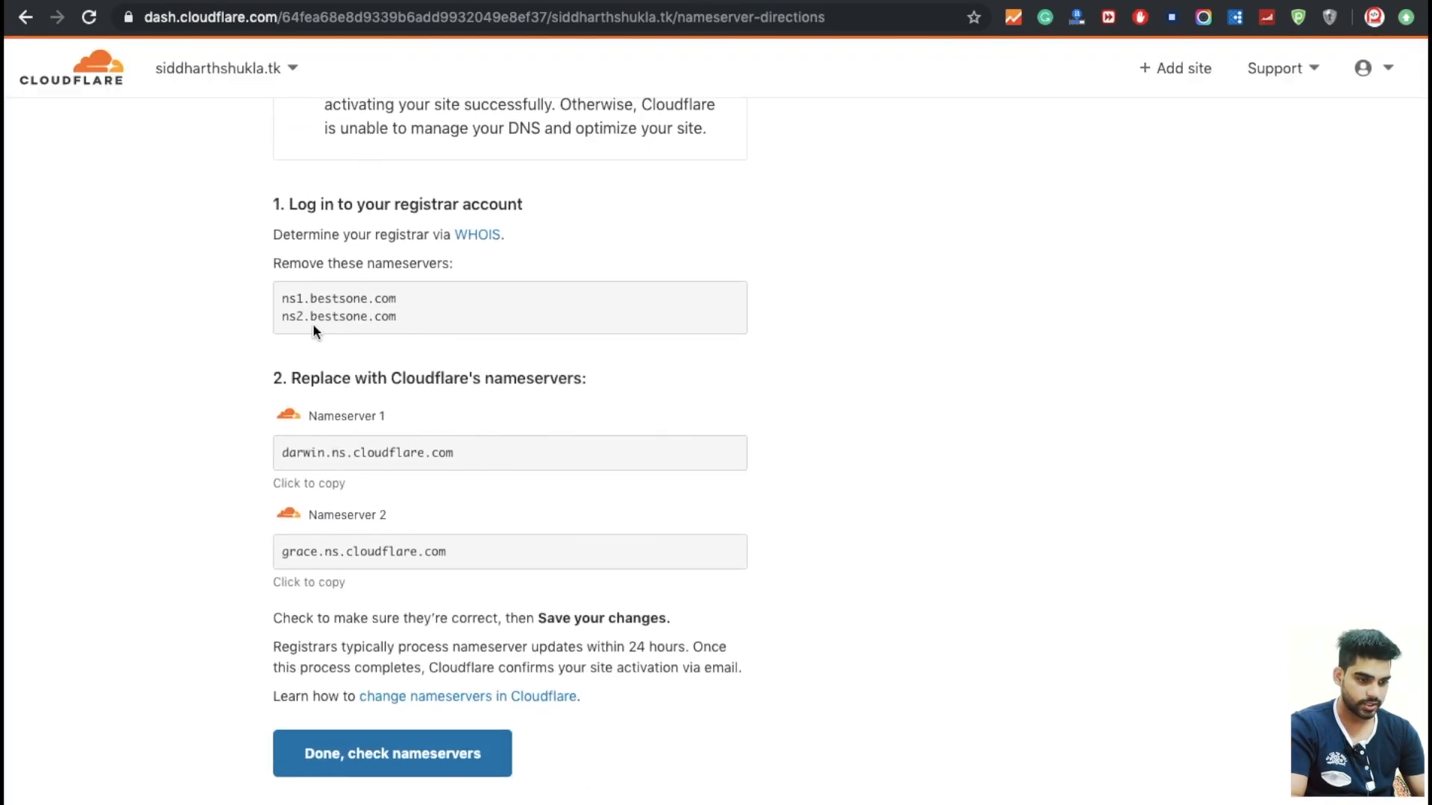
pyautogui.doubleClick(391, 453)
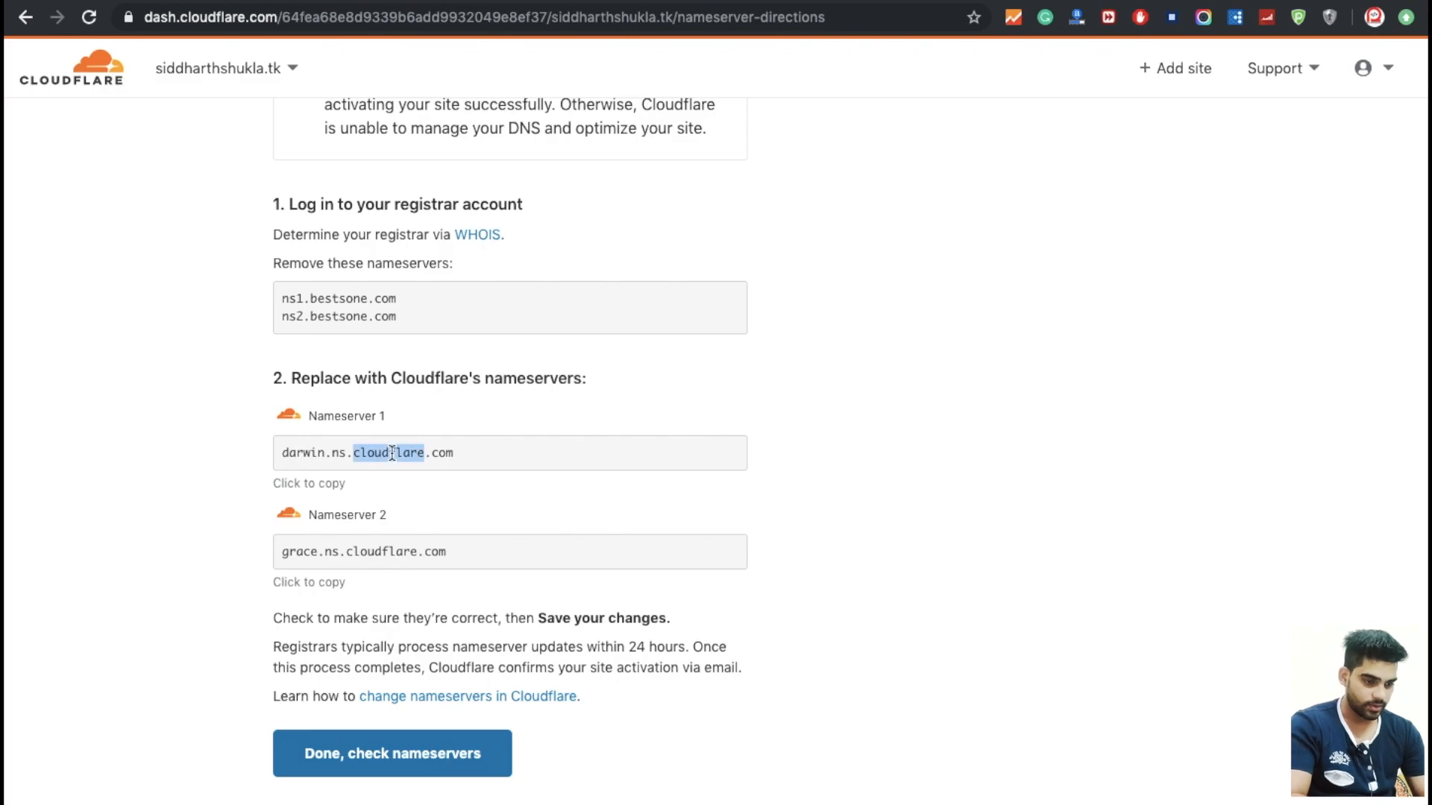
pyautogui.click(391, 453)
# Switch to Freenom and open the management page of the personal .tk domain added to Cloudflare.
pyautogui.click(930, 18)
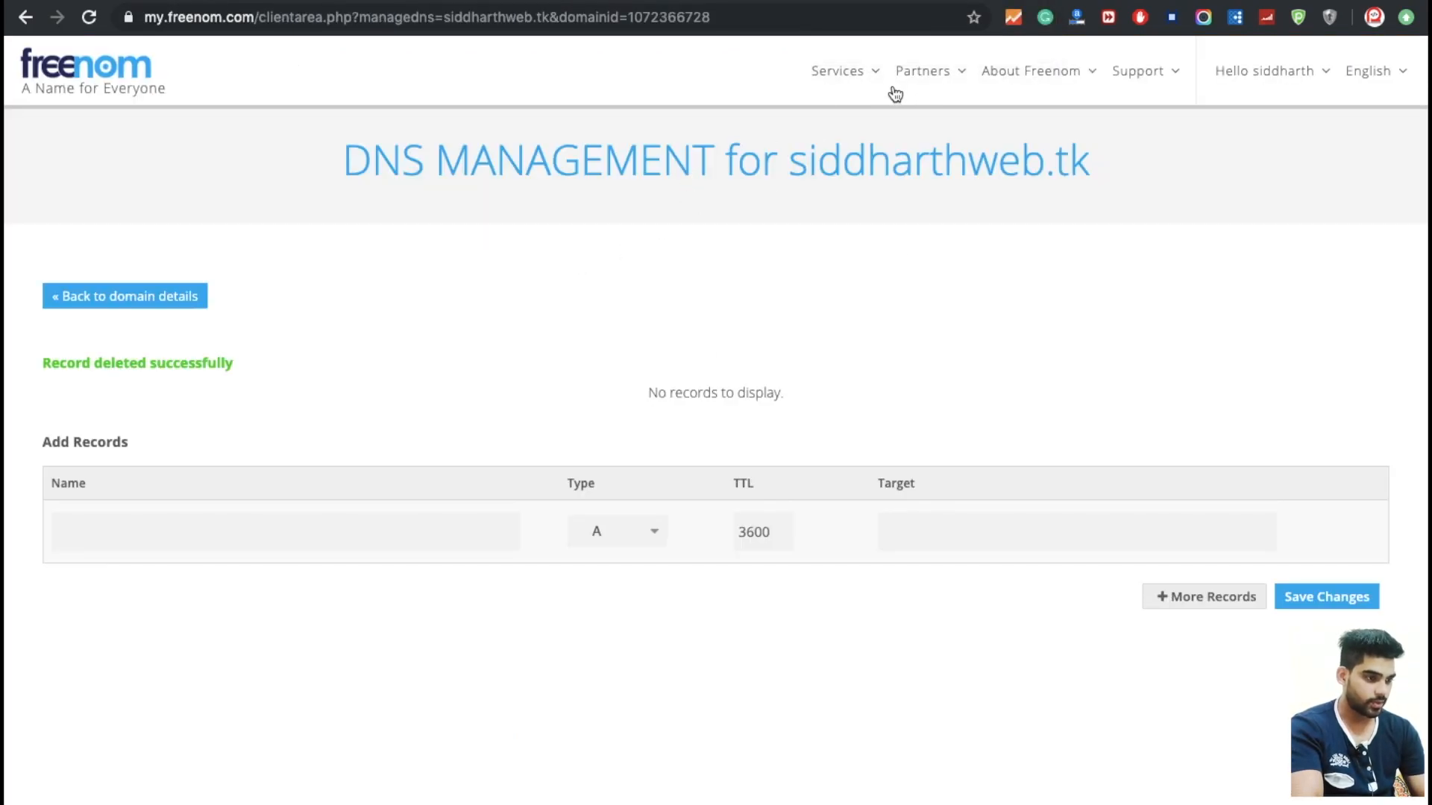
pyautogui.click(860, 76)
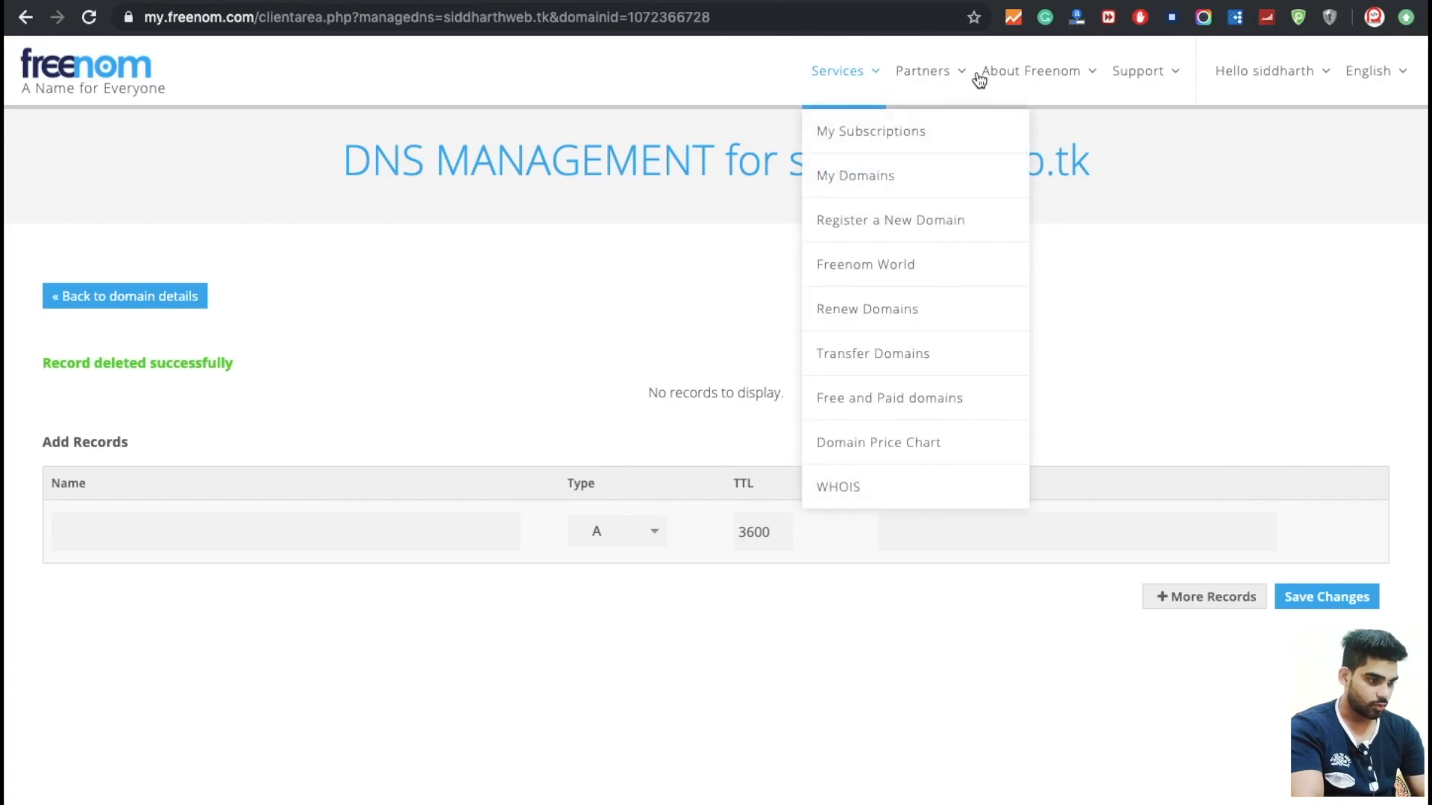
pyautogui.click(879, 177)
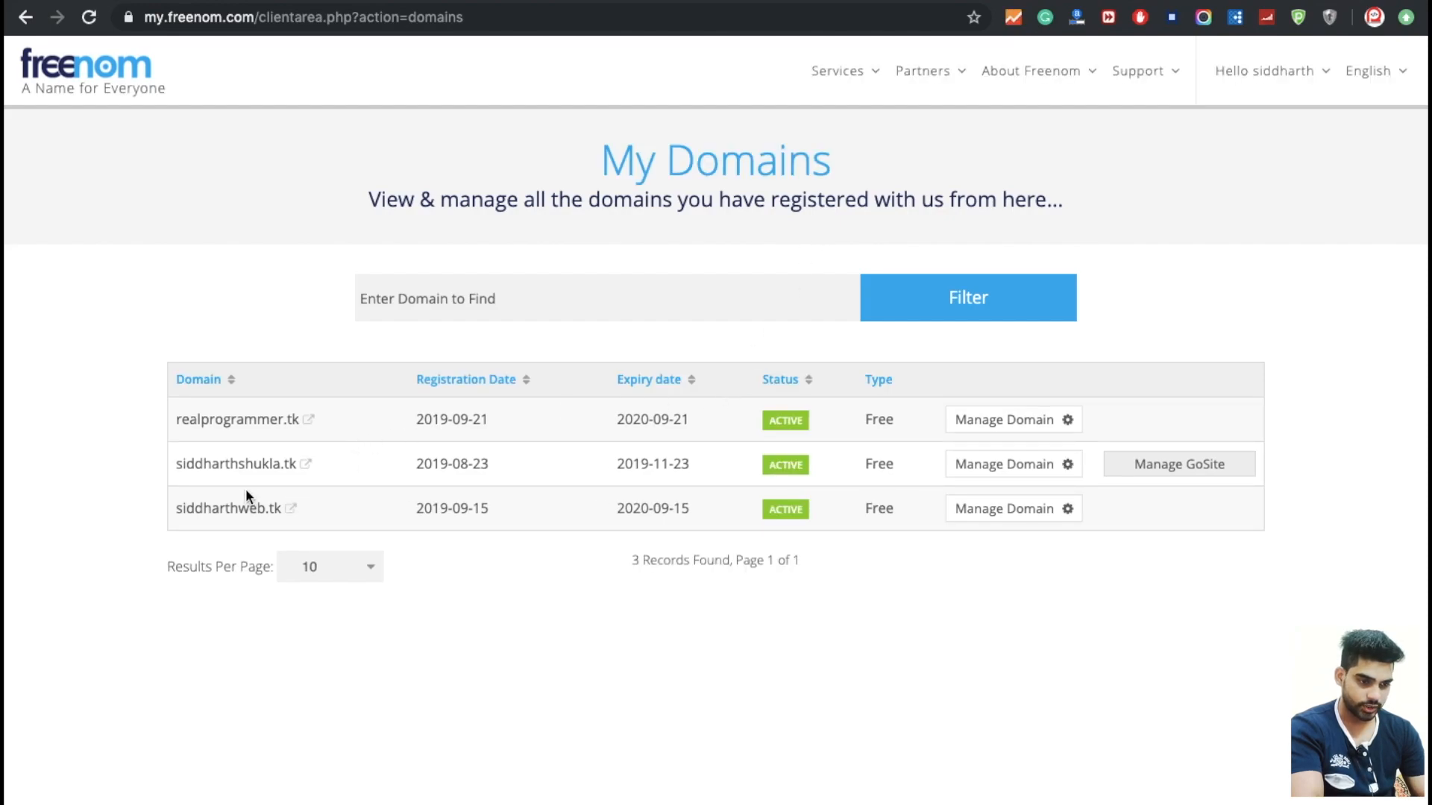
pyautogui.click(1031, 470)
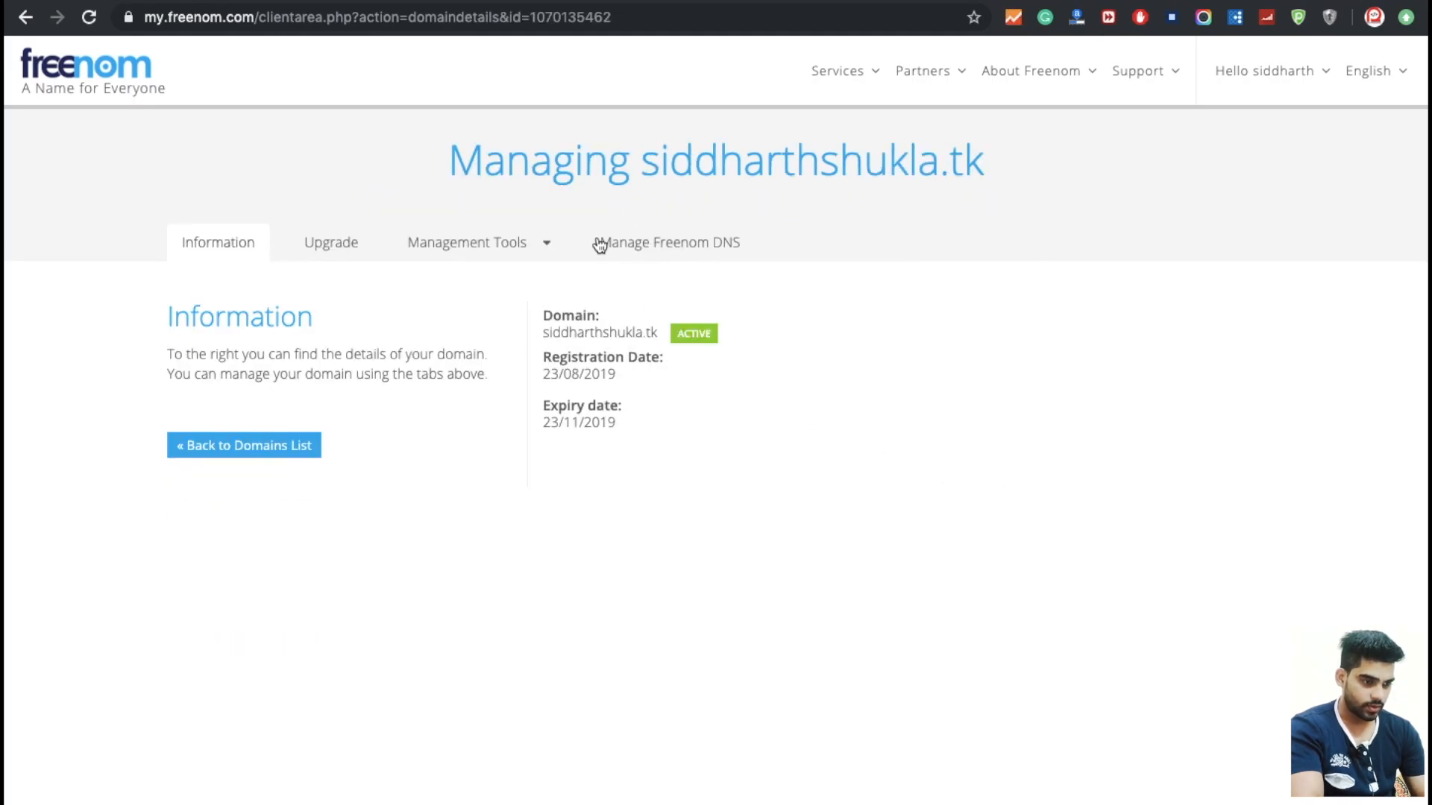
# Open the domain's nameserver settings in Freenom and set Nameserver 1 to darwin.ns.cloudflare.com.
pyautogui.click(671, 241)
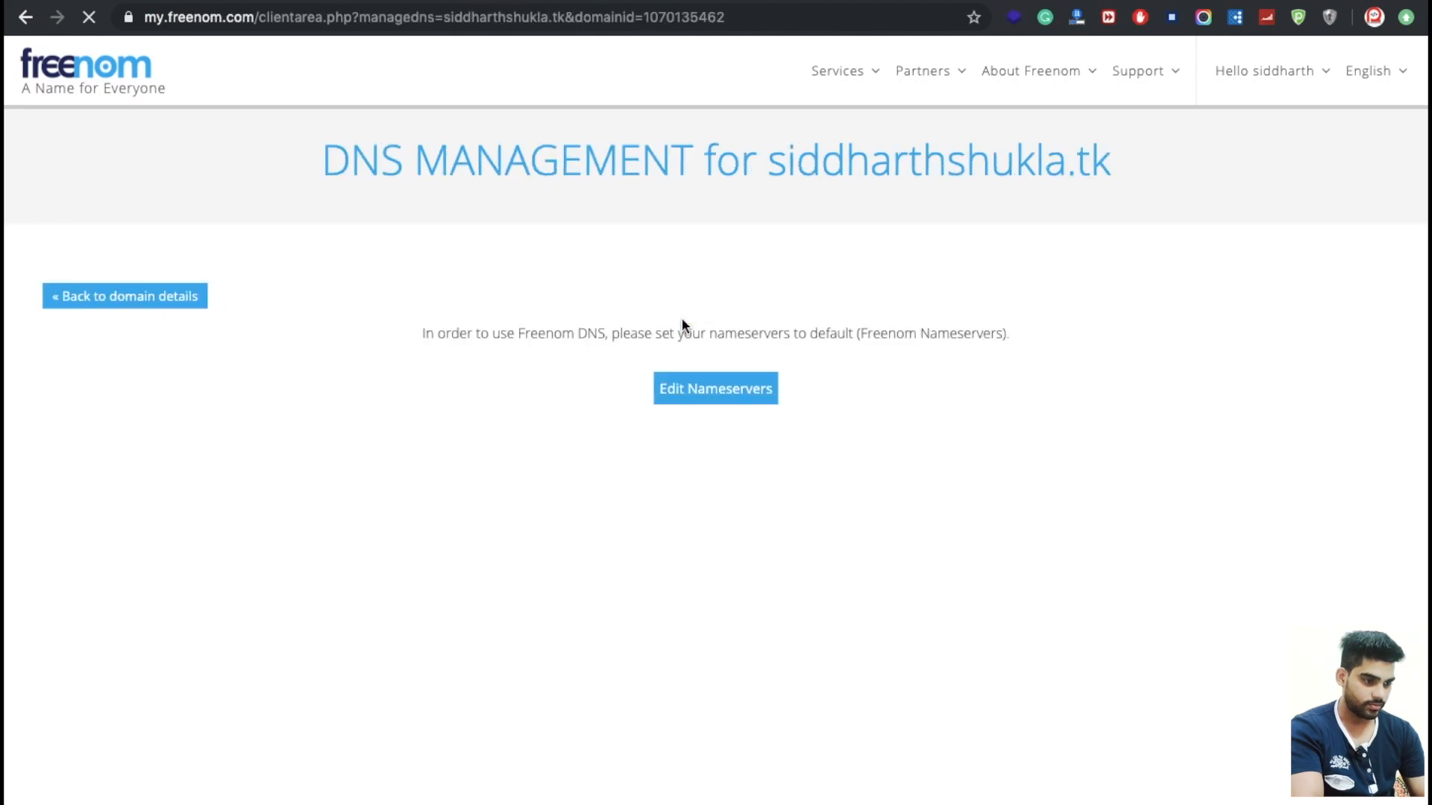
pyautogui.click(705, 393)
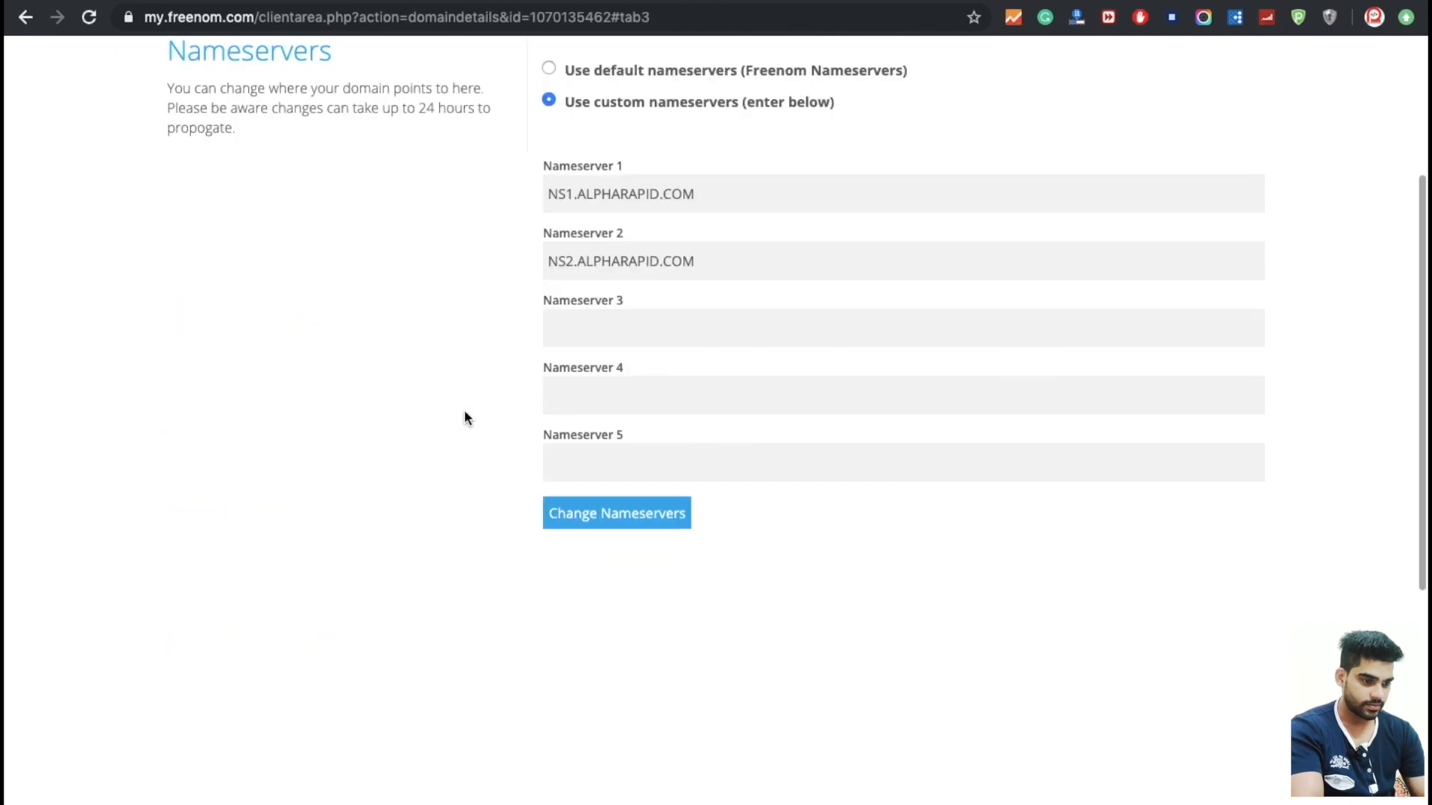
pyautogui.tripleClick(731, 193)
pyautogui.write('darwin.ns.cloudflare.com')
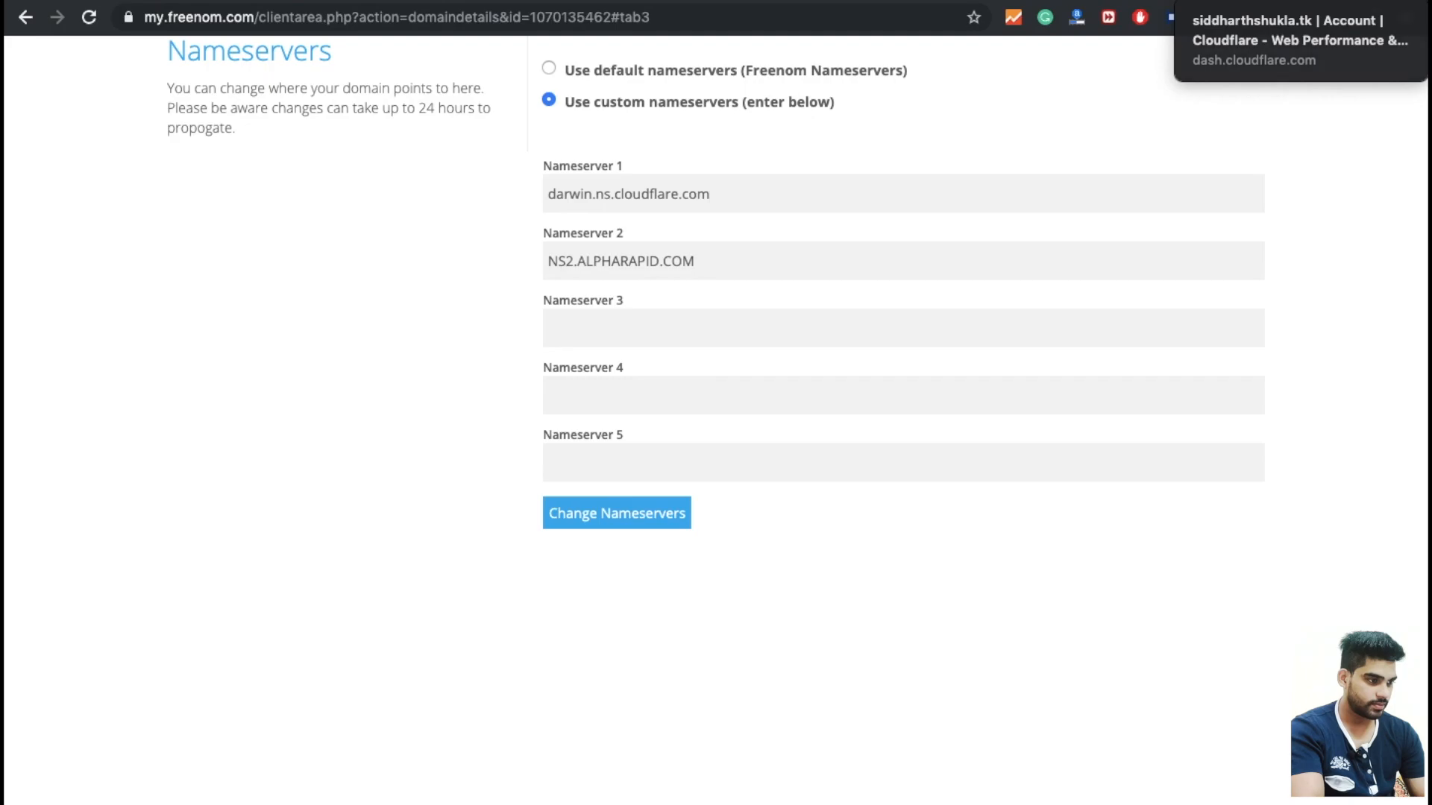
# Copy Cloudflare's second nameserver, grace.ns.cloudflare.com, into Nameserver 2 at Freenom and save the nameserver changes.
pyautogui.click(1260, 2)
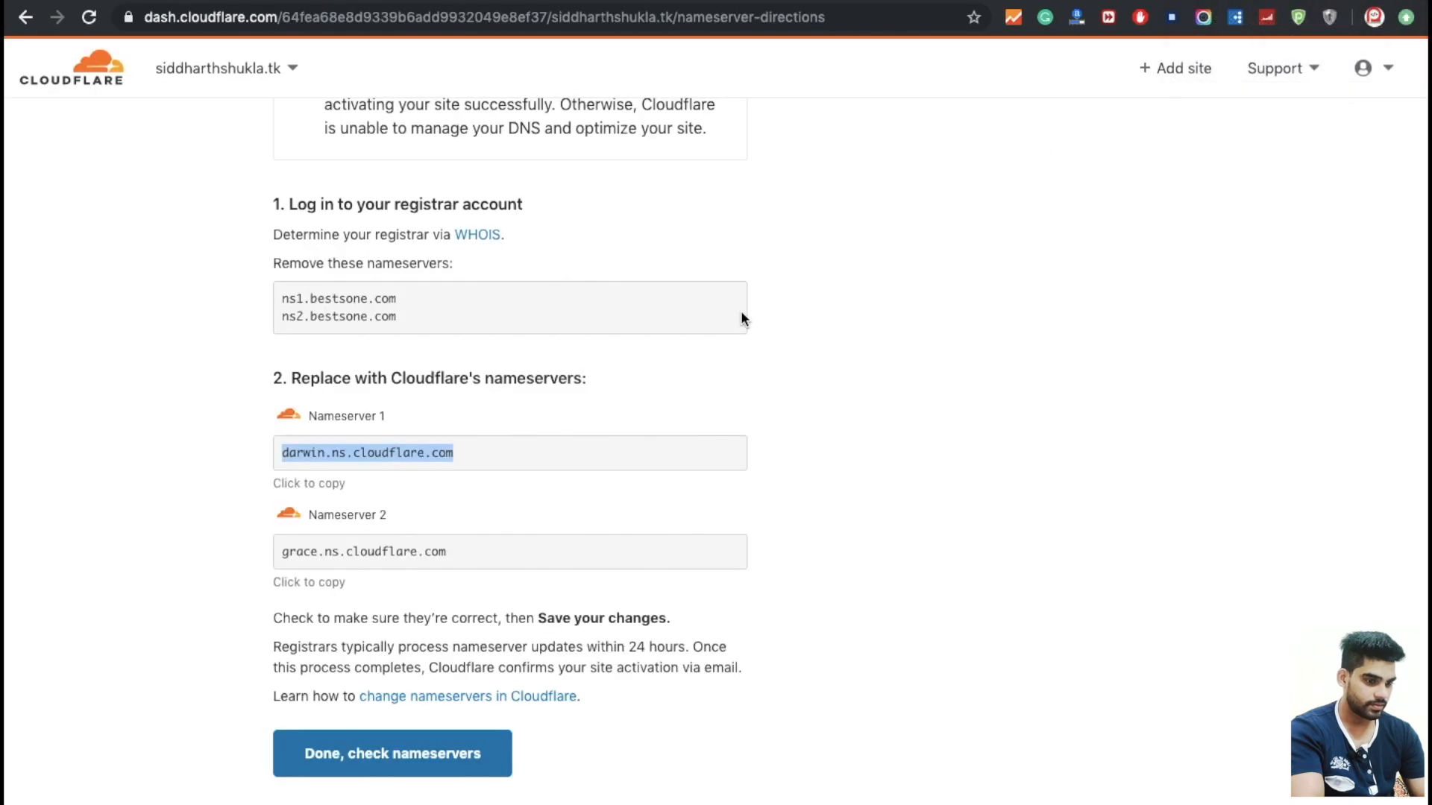
pyautogui.click(381, 551)
pyautogui.hotkey('ctrl', 'c')
pyautogui.click(846, 1)
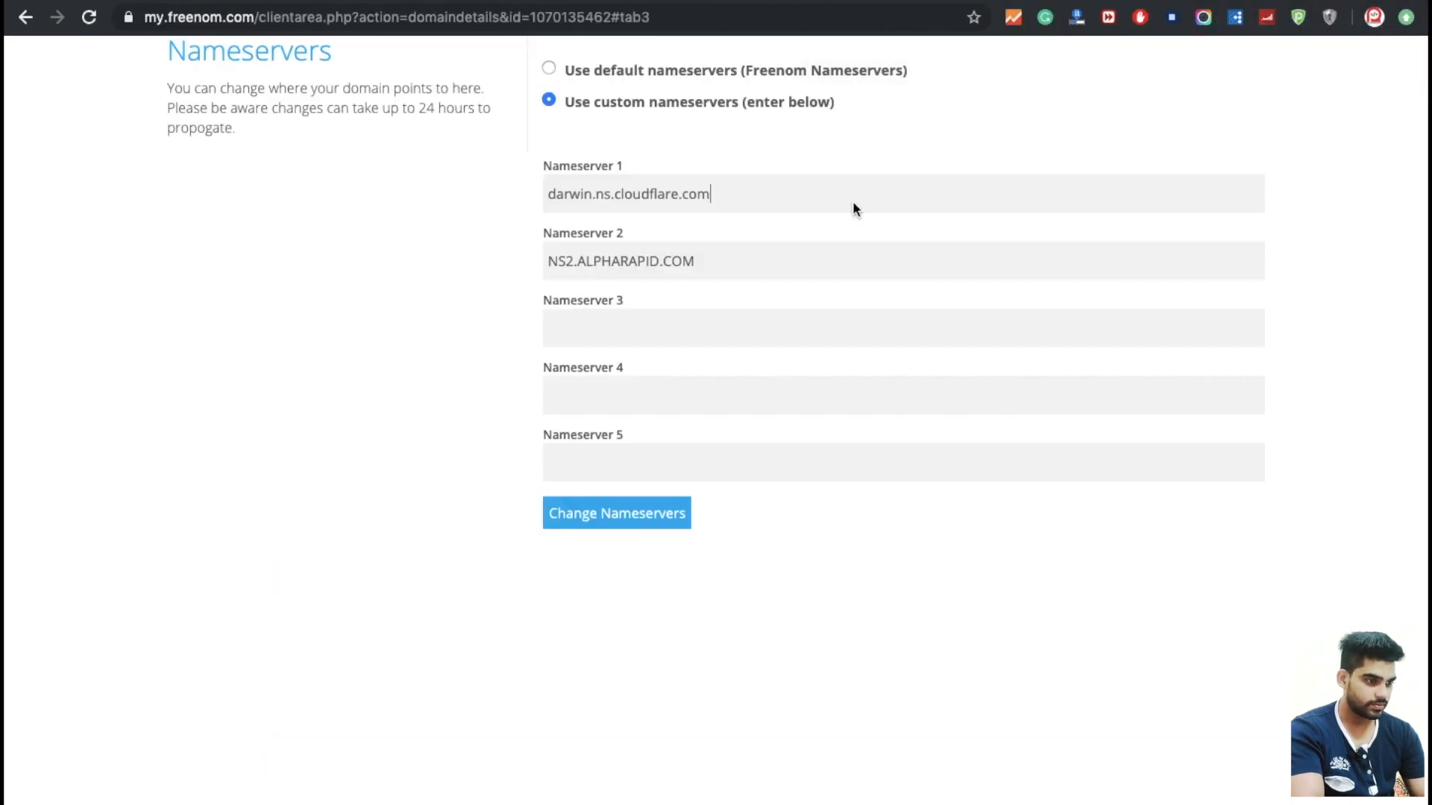
pyautogui.tripleClick(737, 267)
pyautogui.hotkey('ctrl', 'v')
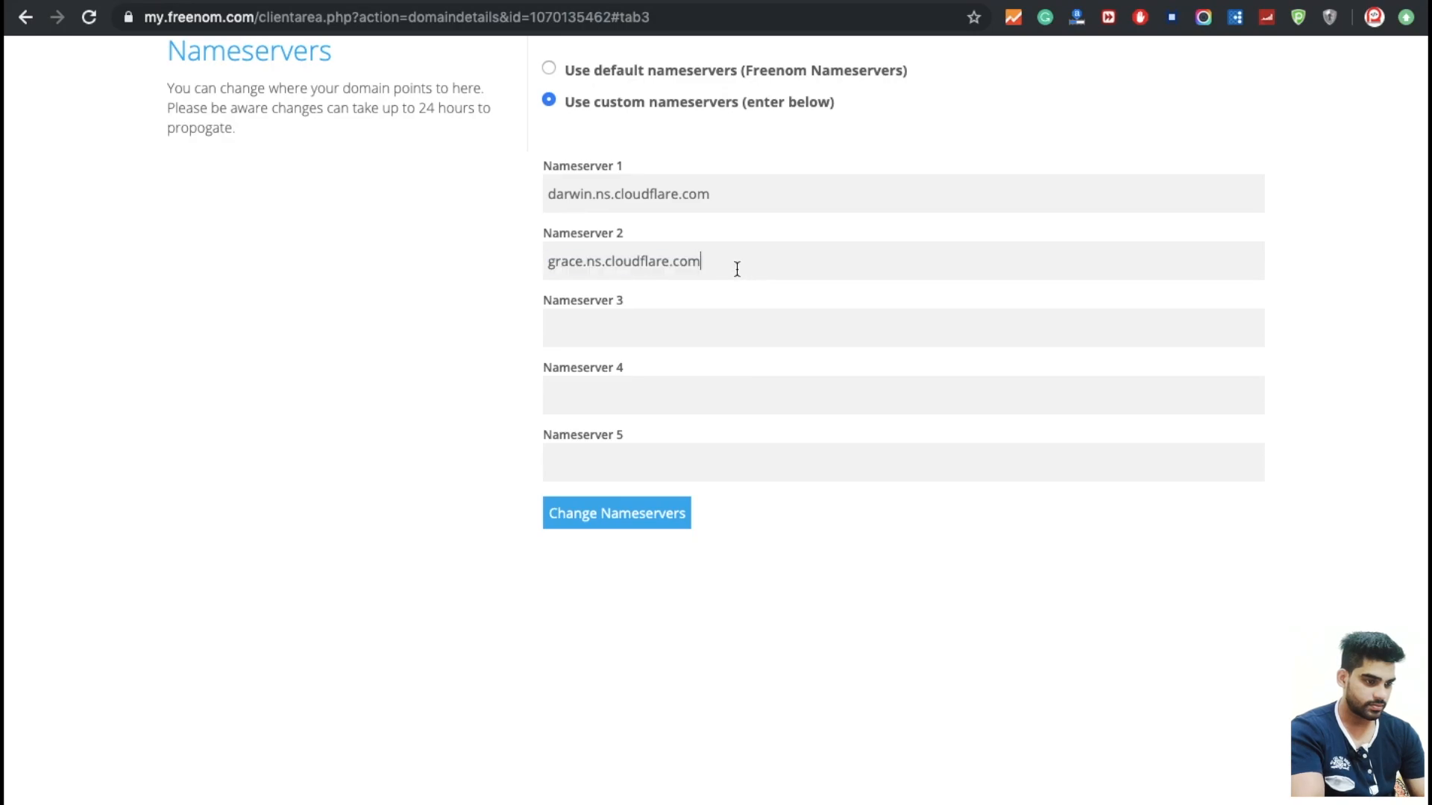
pyautogui.click(649, 513)
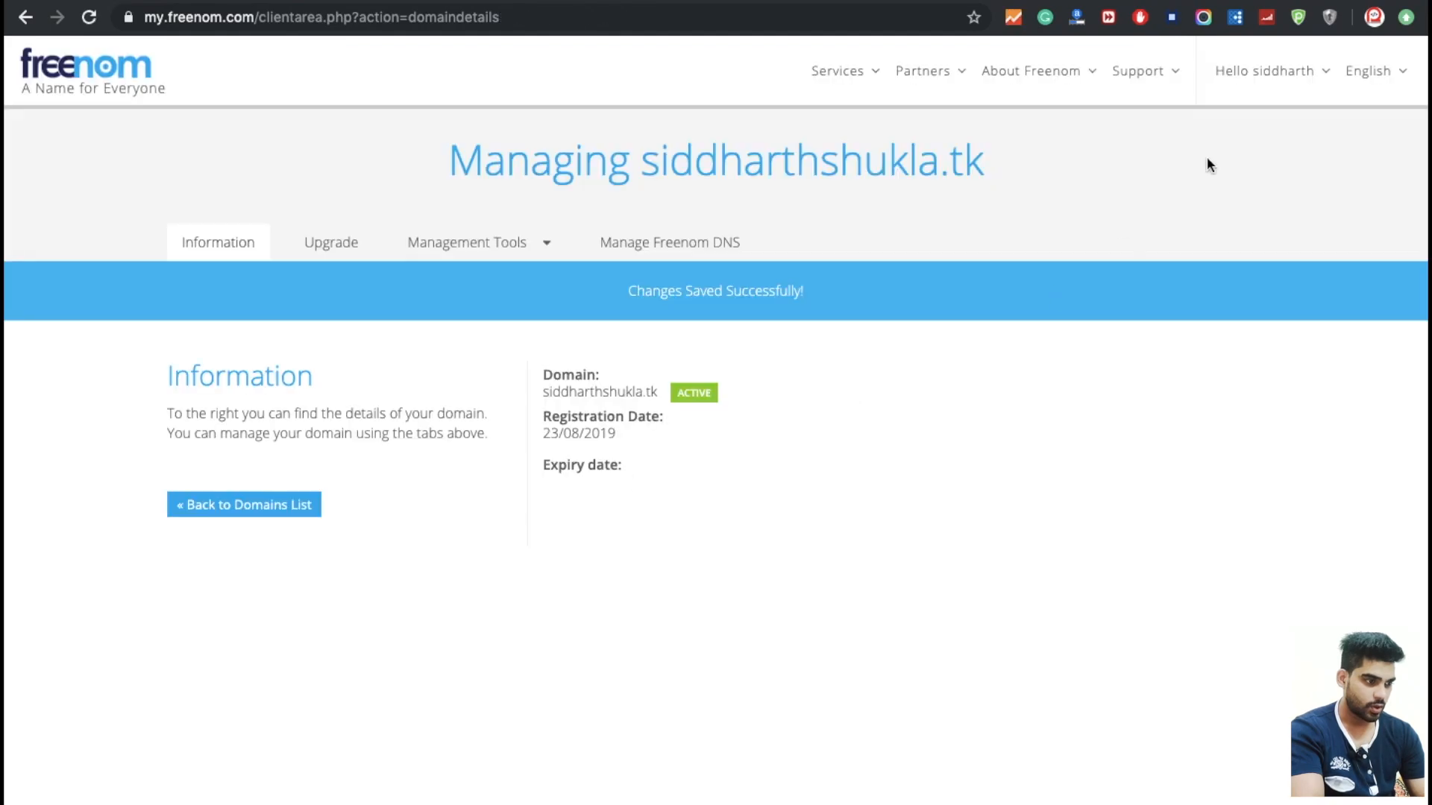
# Switch to Cloudflare, confirm that the nameservers have been replaced, and request an immediate nameserver re-check.
pyautogui.click(1260, 2)
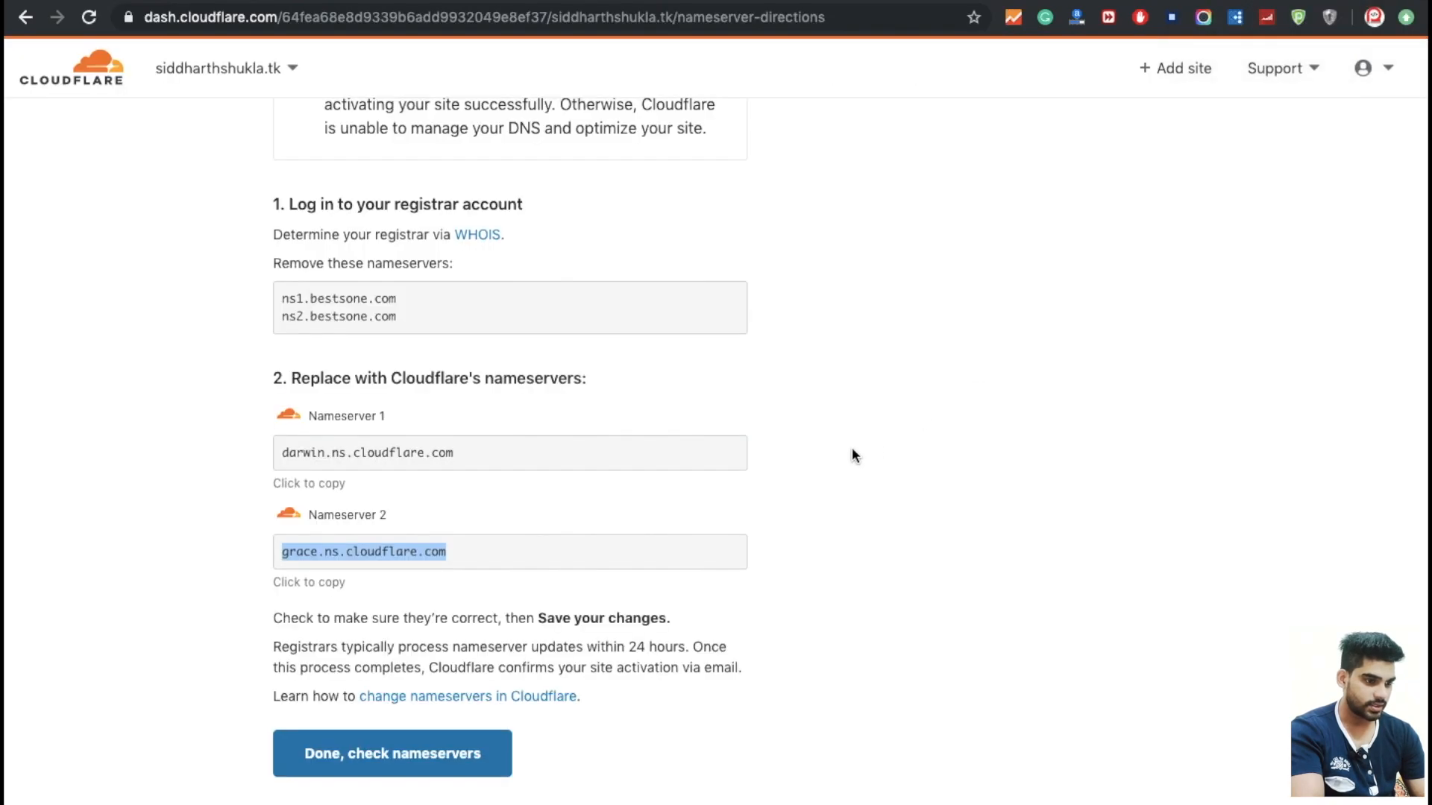
pyautogui.click(406, 757)
pyautogui.scroll(-10, 801, 580)
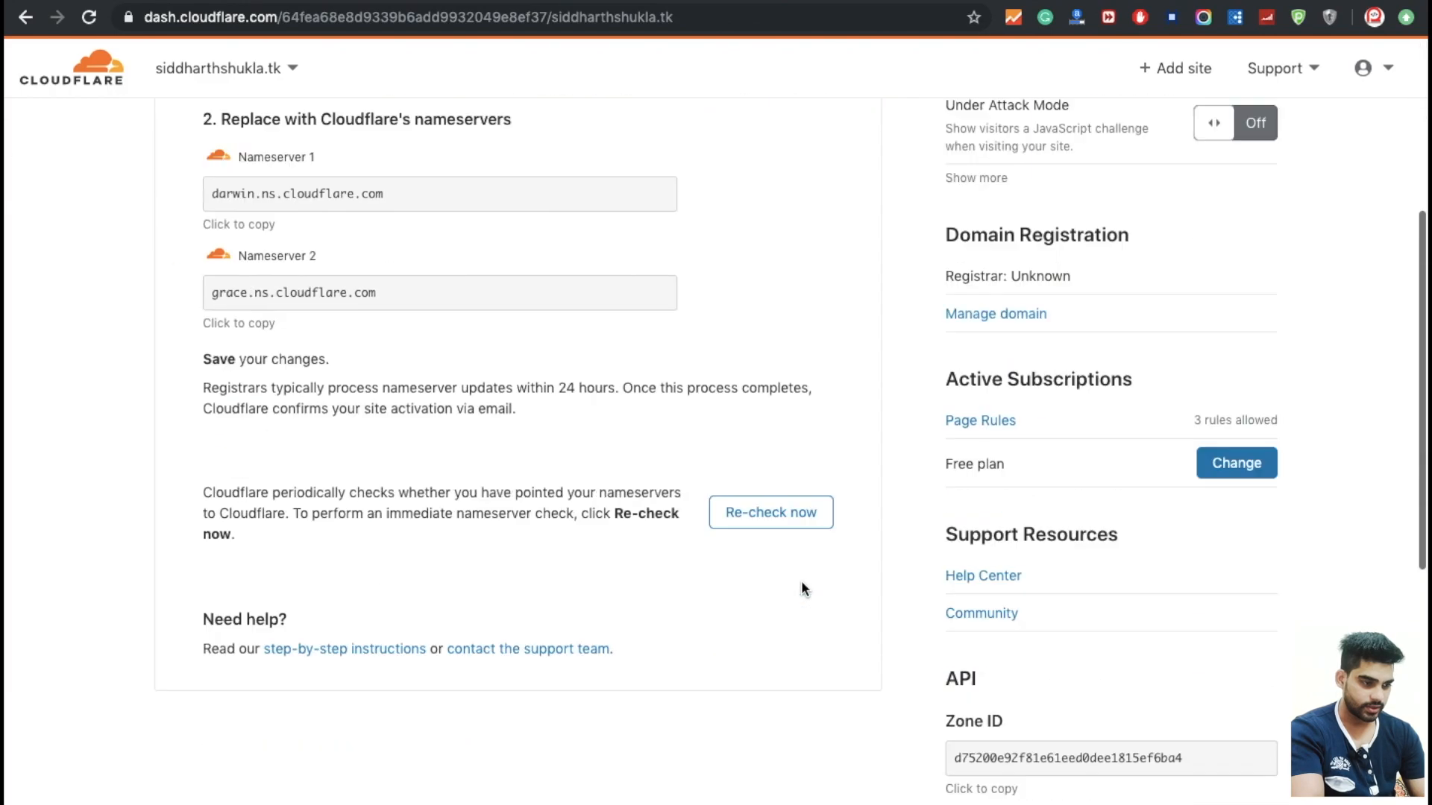
pyautogui.scroll(1, 802, 582)
pyautogui.click(782, 336)
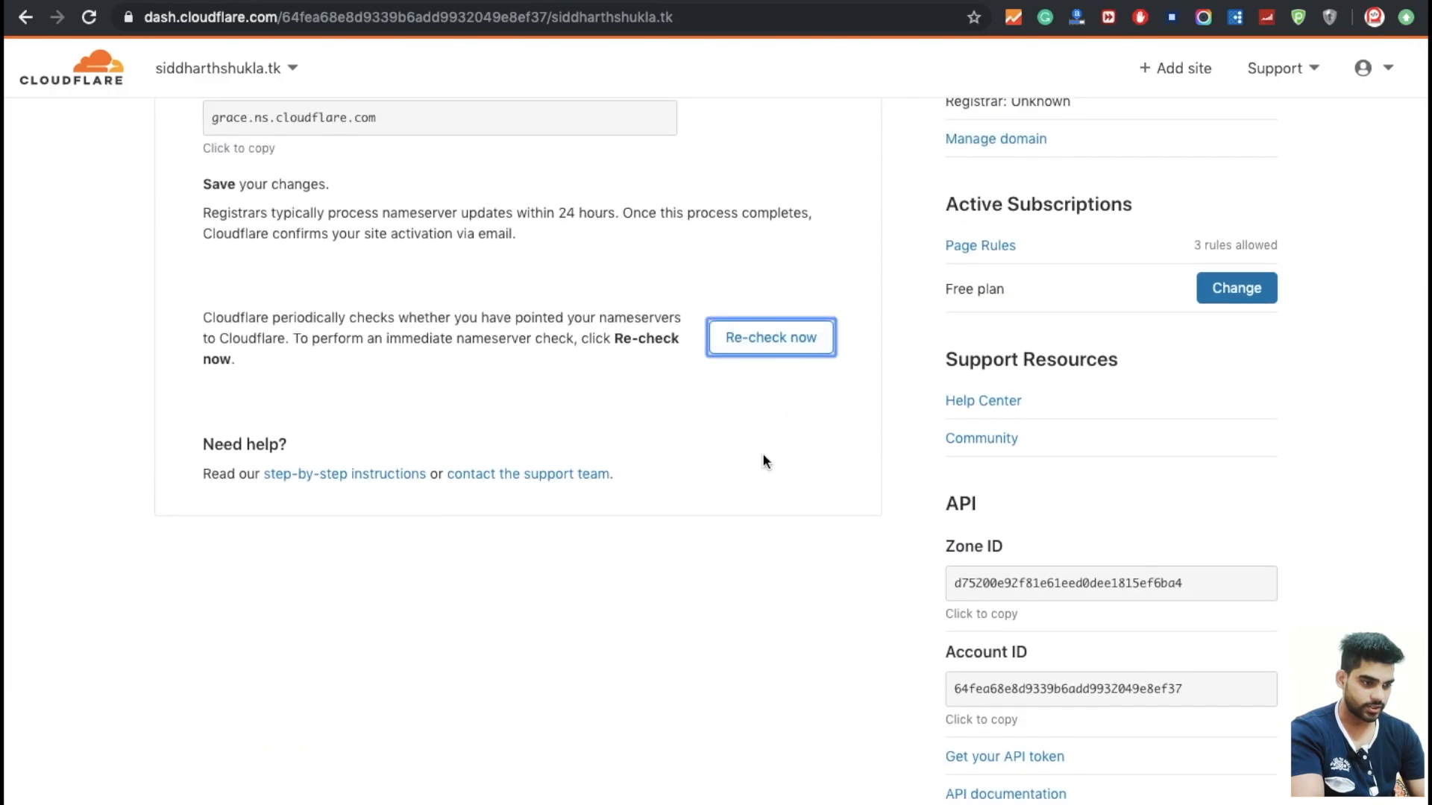
# Review the re-check status of the site, open its DNS section and return to the Overview to check activation.
pyautogui.scroll(8, 759, 473)
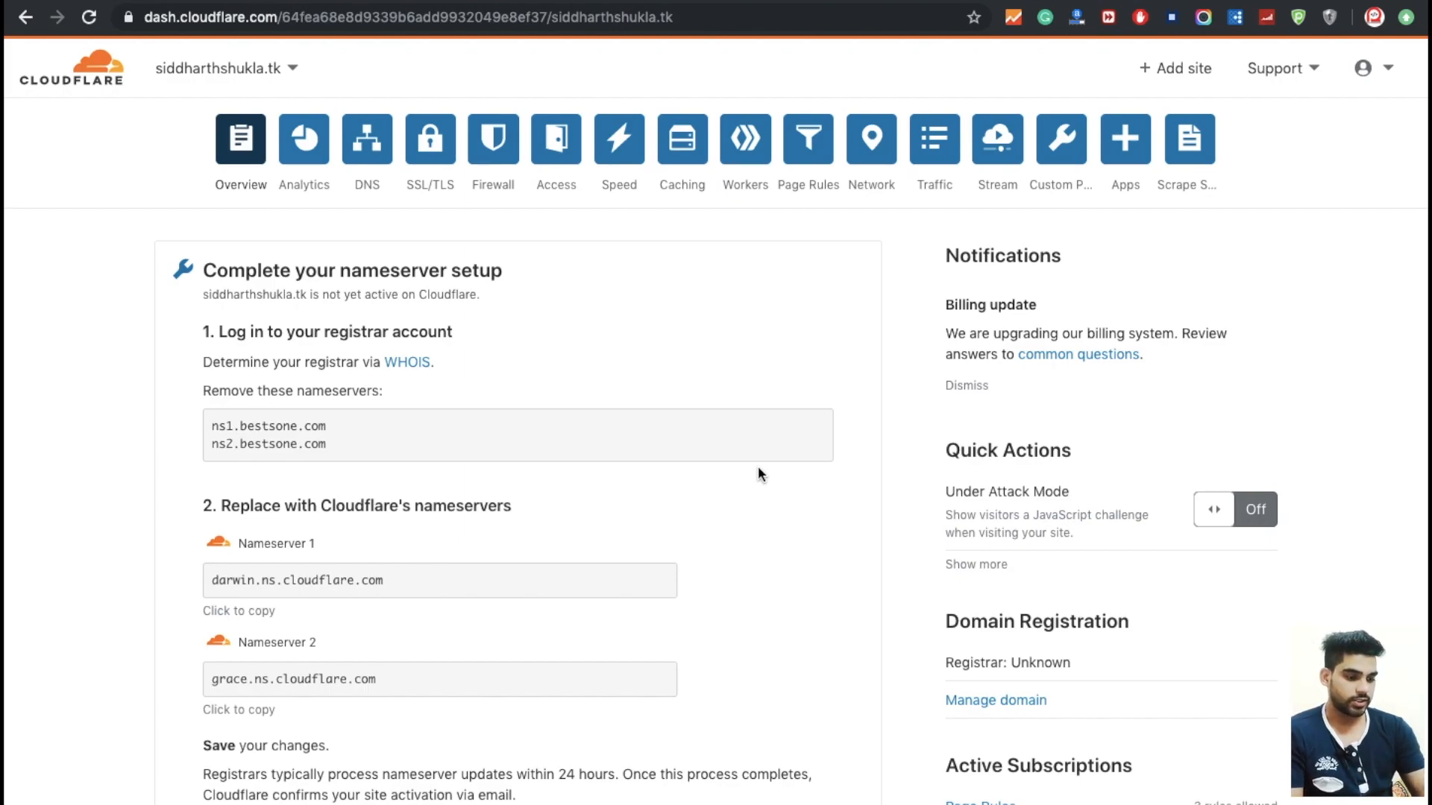
pyautogui.scroll(-7, 758, 467)
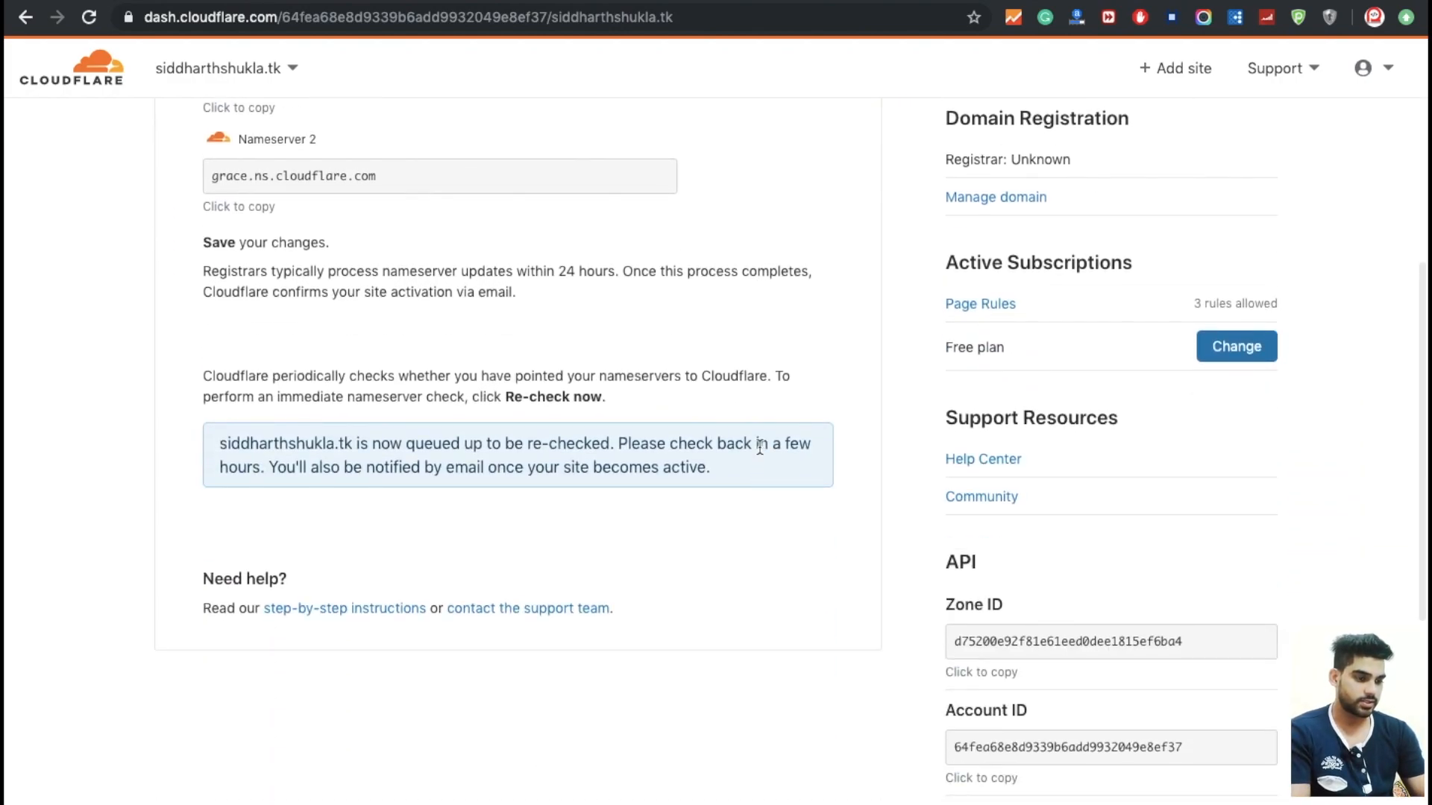
pyautogui.scroll(7, 700, 404)
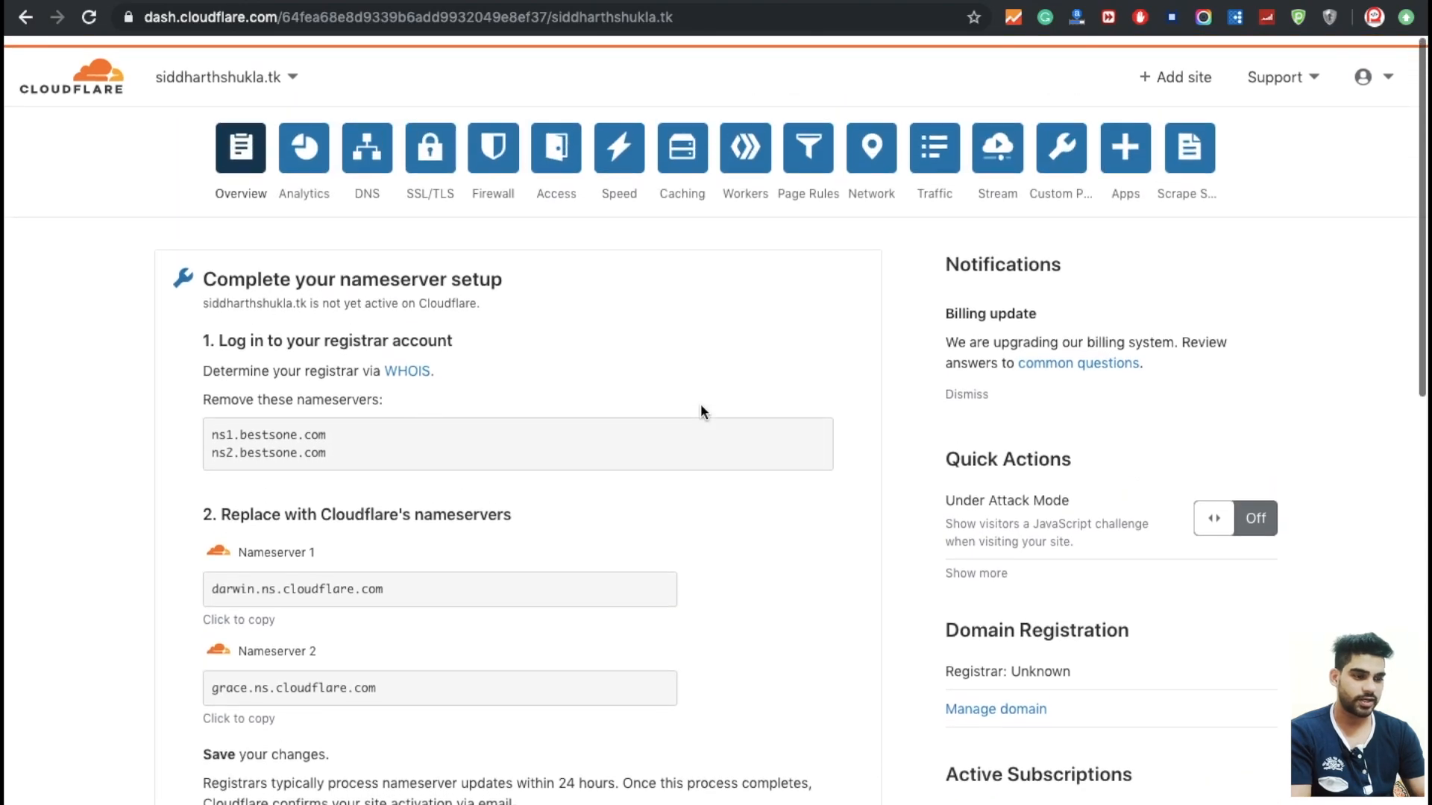
pyautogui.click(383, 142)
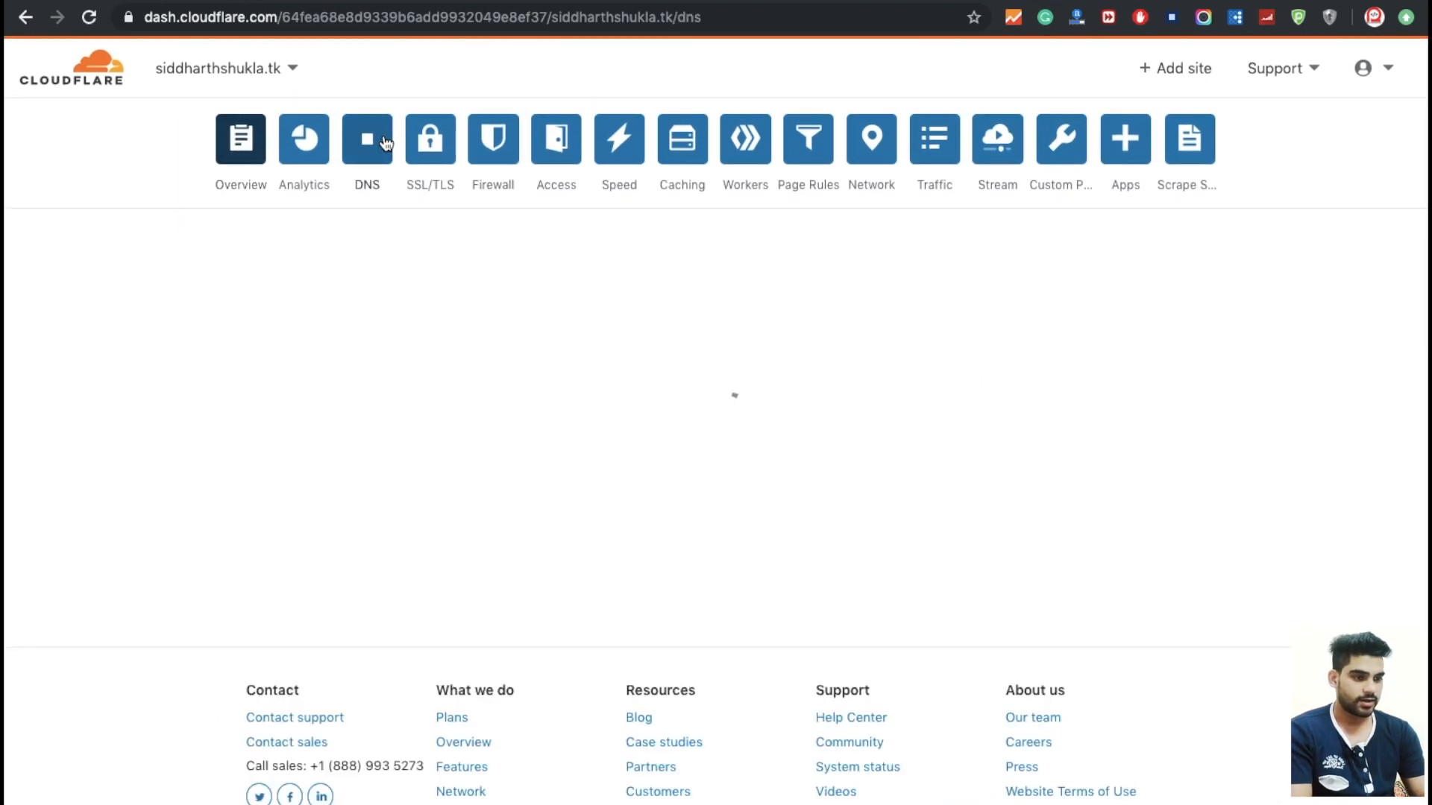
pyautogui.click(228, 159)
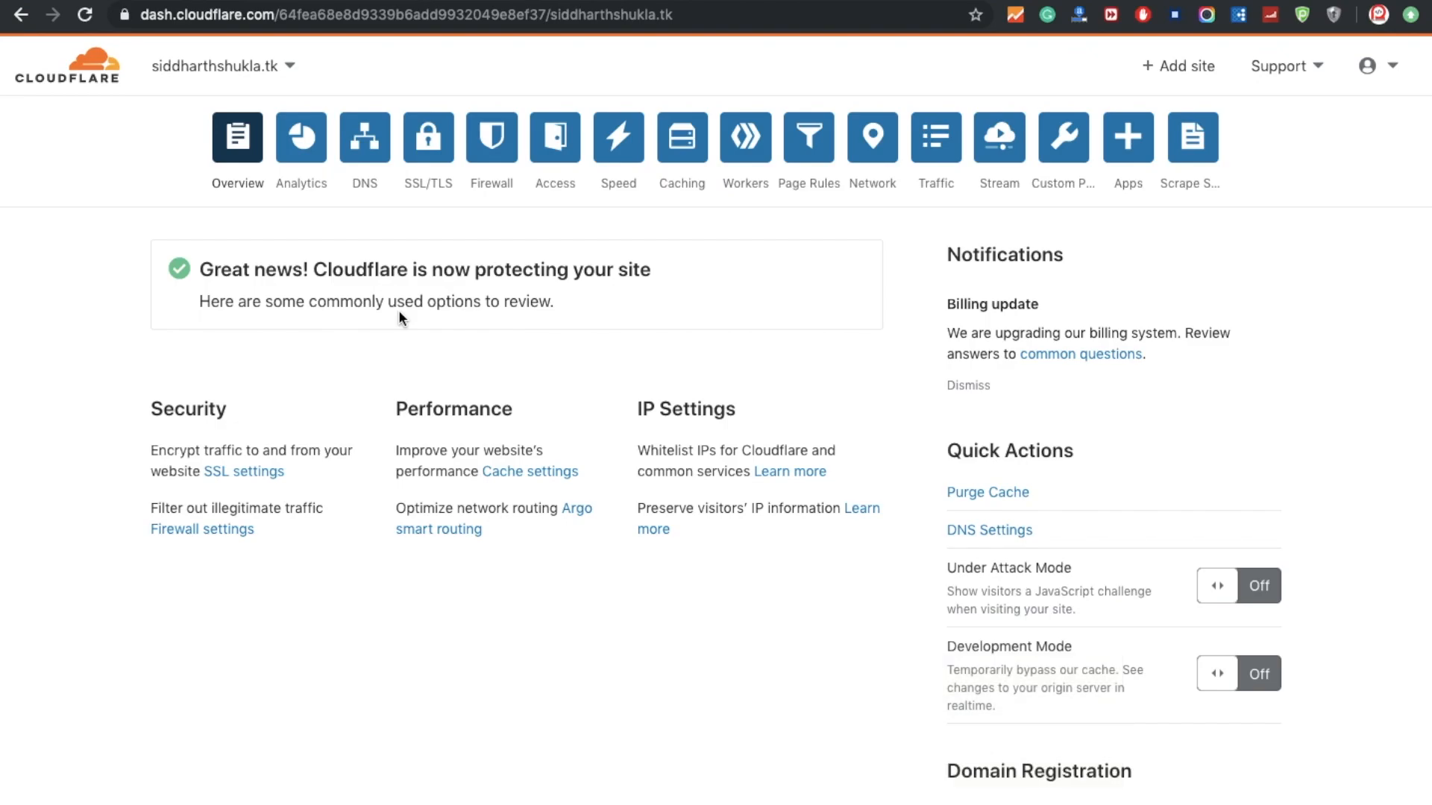
pyautogui.click(1021, 1)
pyautogui.press('Return')
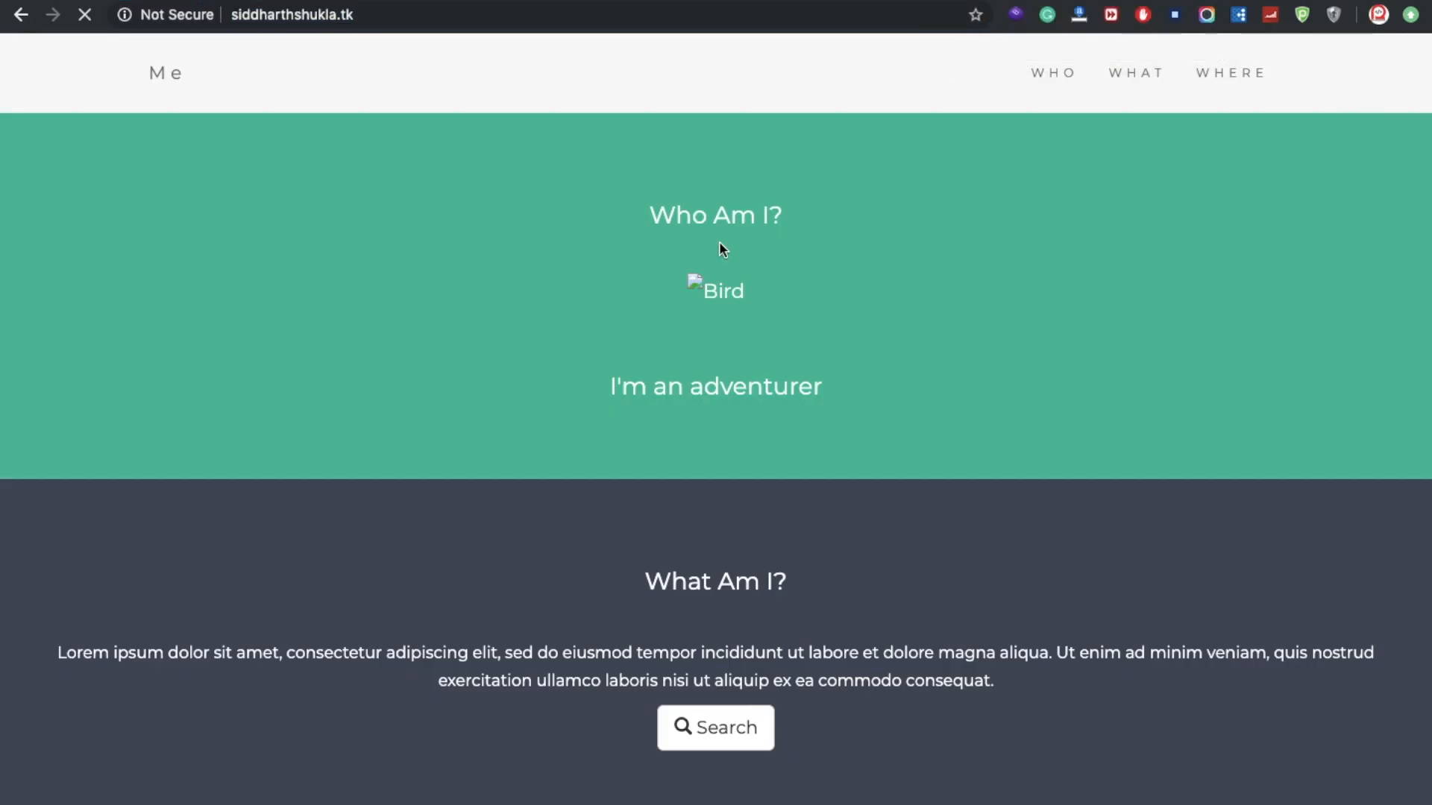
pyautogui.click(401, 21)
pyautogui.press('Right')
pyautogui.write('/')
pyautogui.click(174, 15)
pyautogui.write('s')
pyautogui.press('Return')
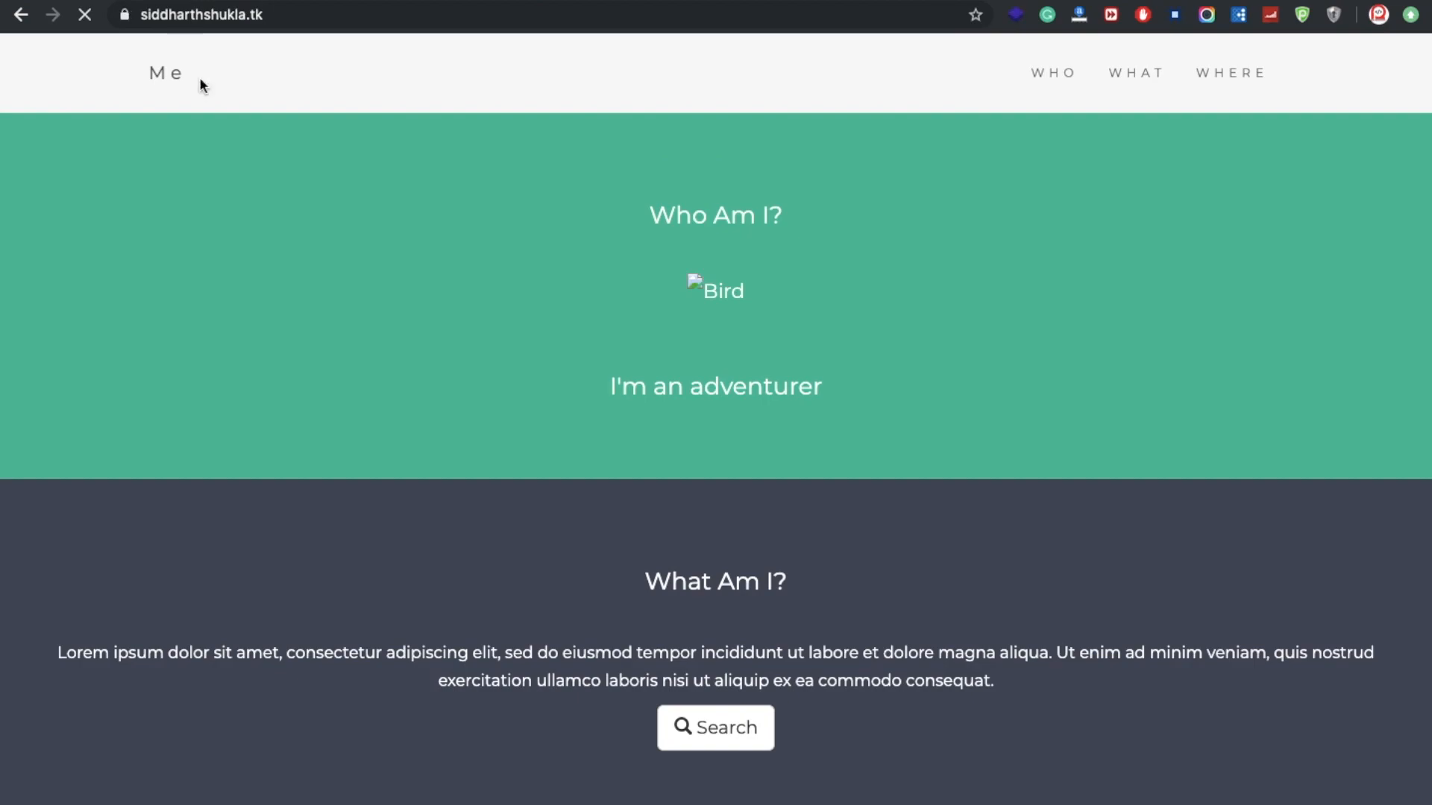
# Examine the website's SSL certificate, including its issuer, validity and expanded details, and close the certificate viewer.
pyautogui.click(314, 7)
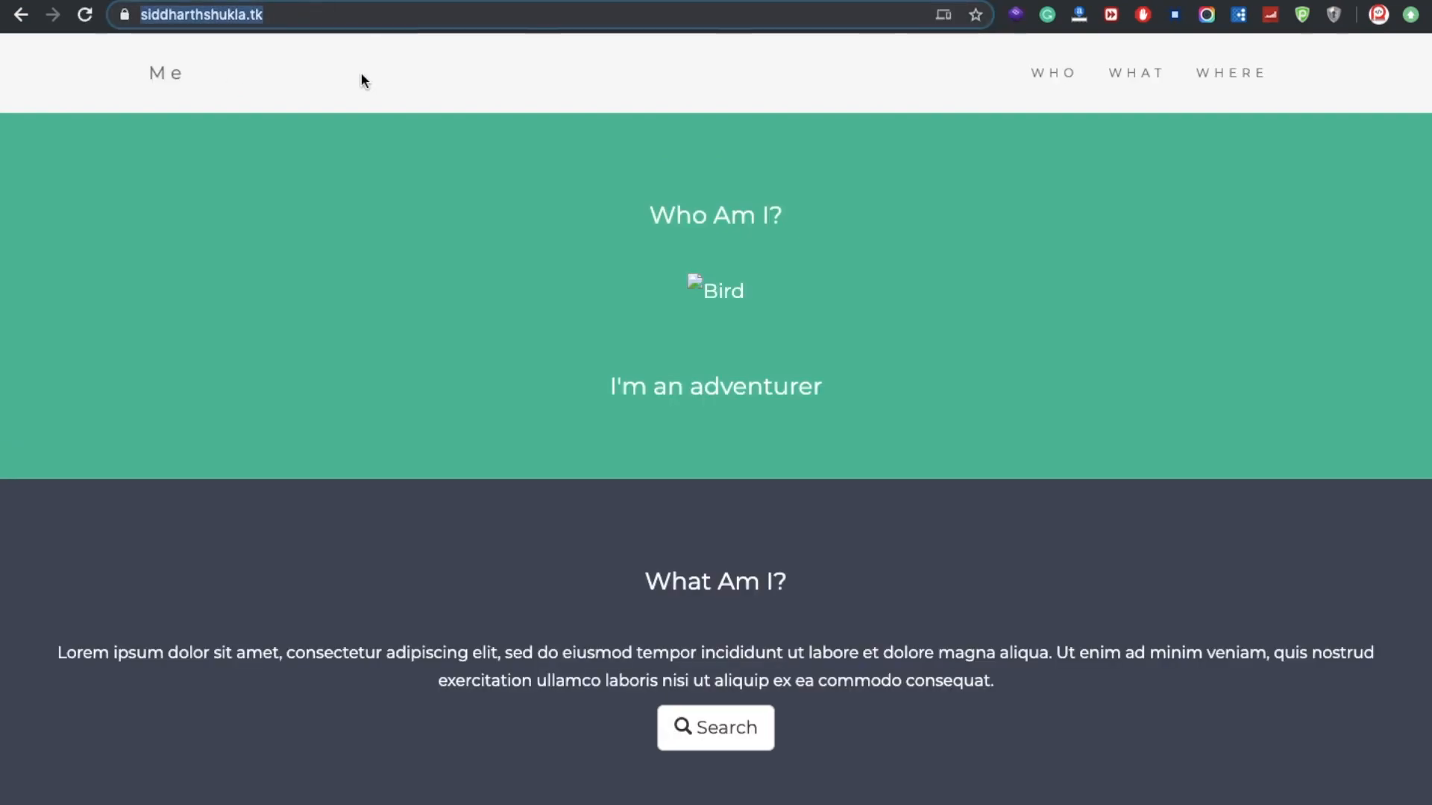
pyautogui.click(124, 15)
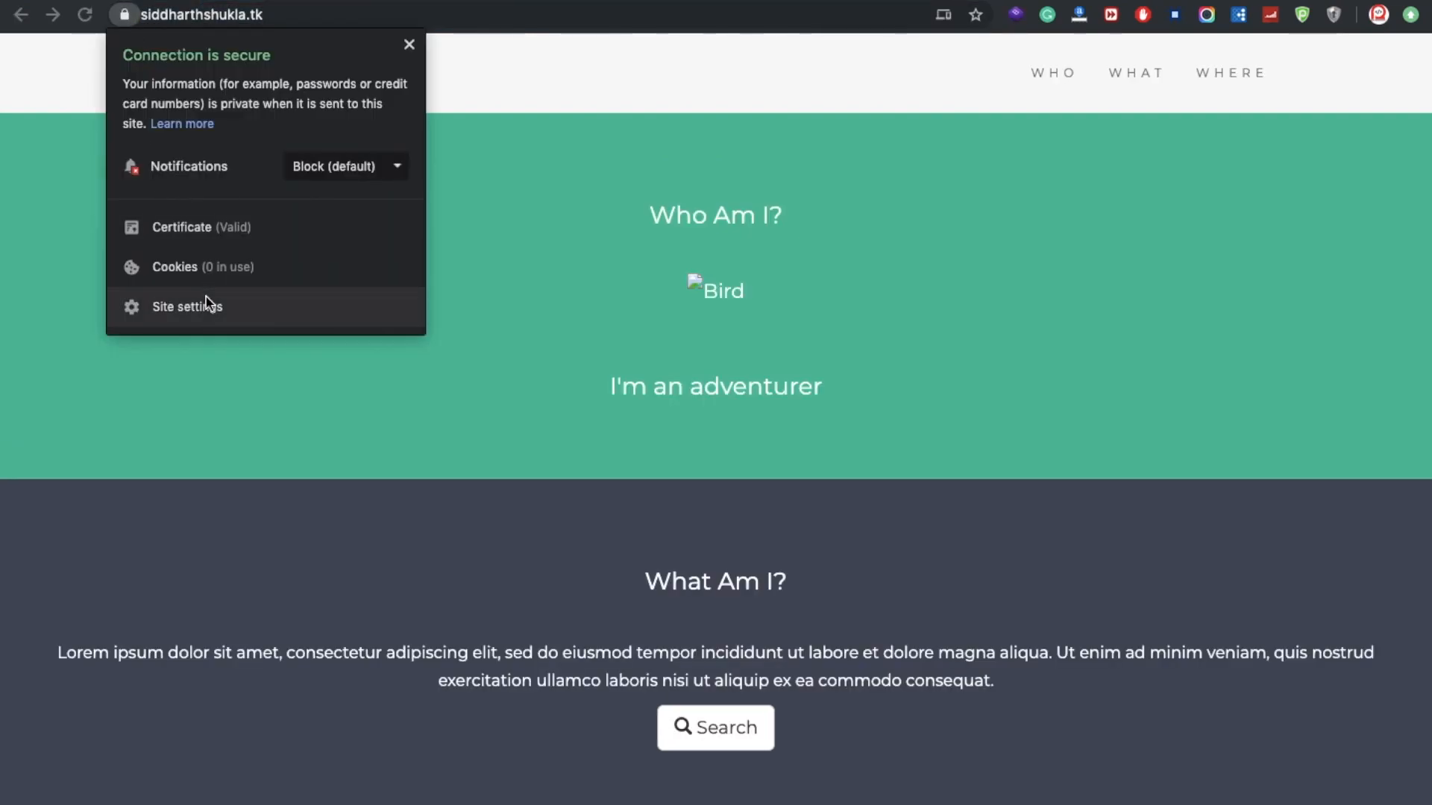
pyautogui.click(256, 222)
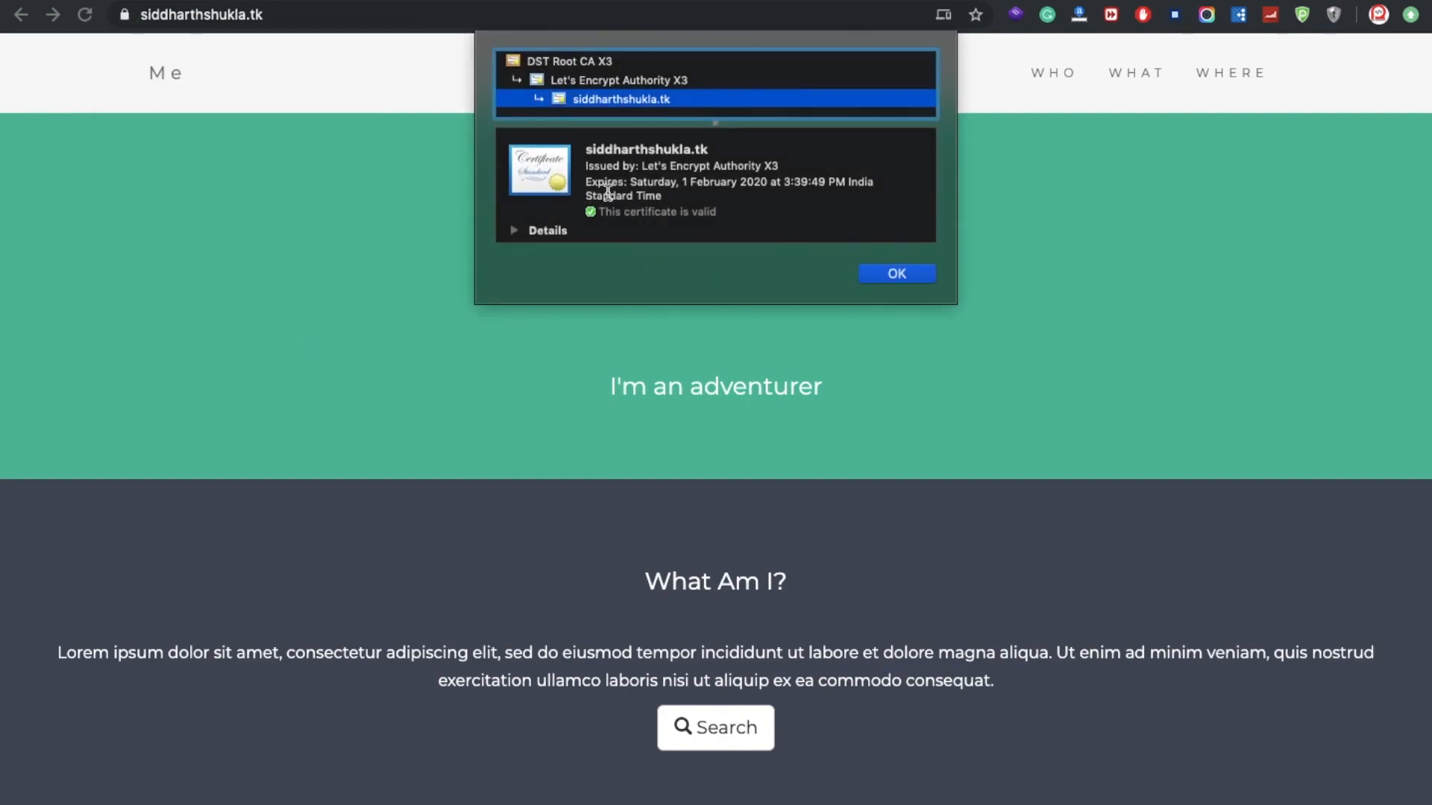
pyautogui.click(515, 230)
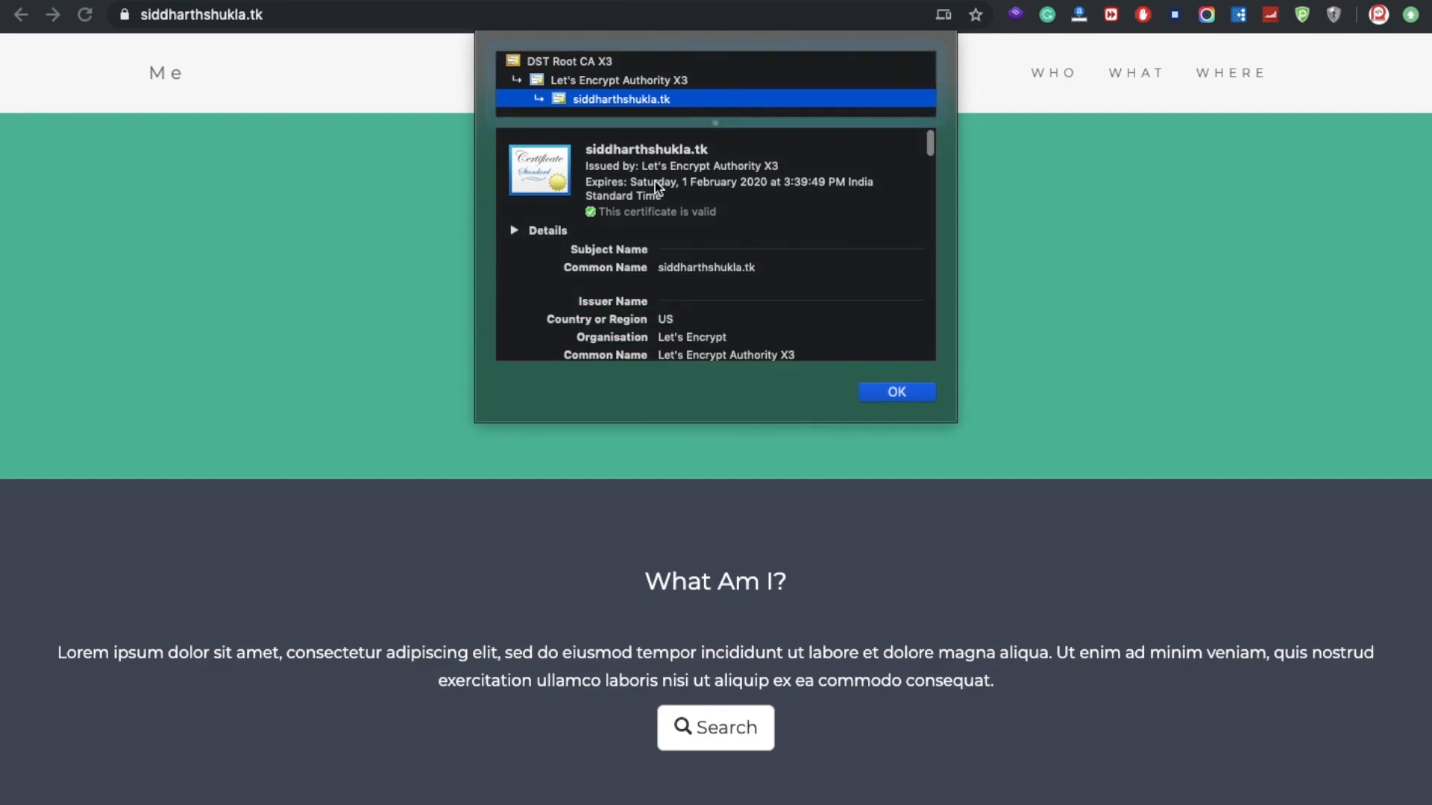
pyautogui.scroll(-2, 664, 225)
pyautogui.scroll(2, 663, 226)
pyautogui.scroll(-5, 663, 226)
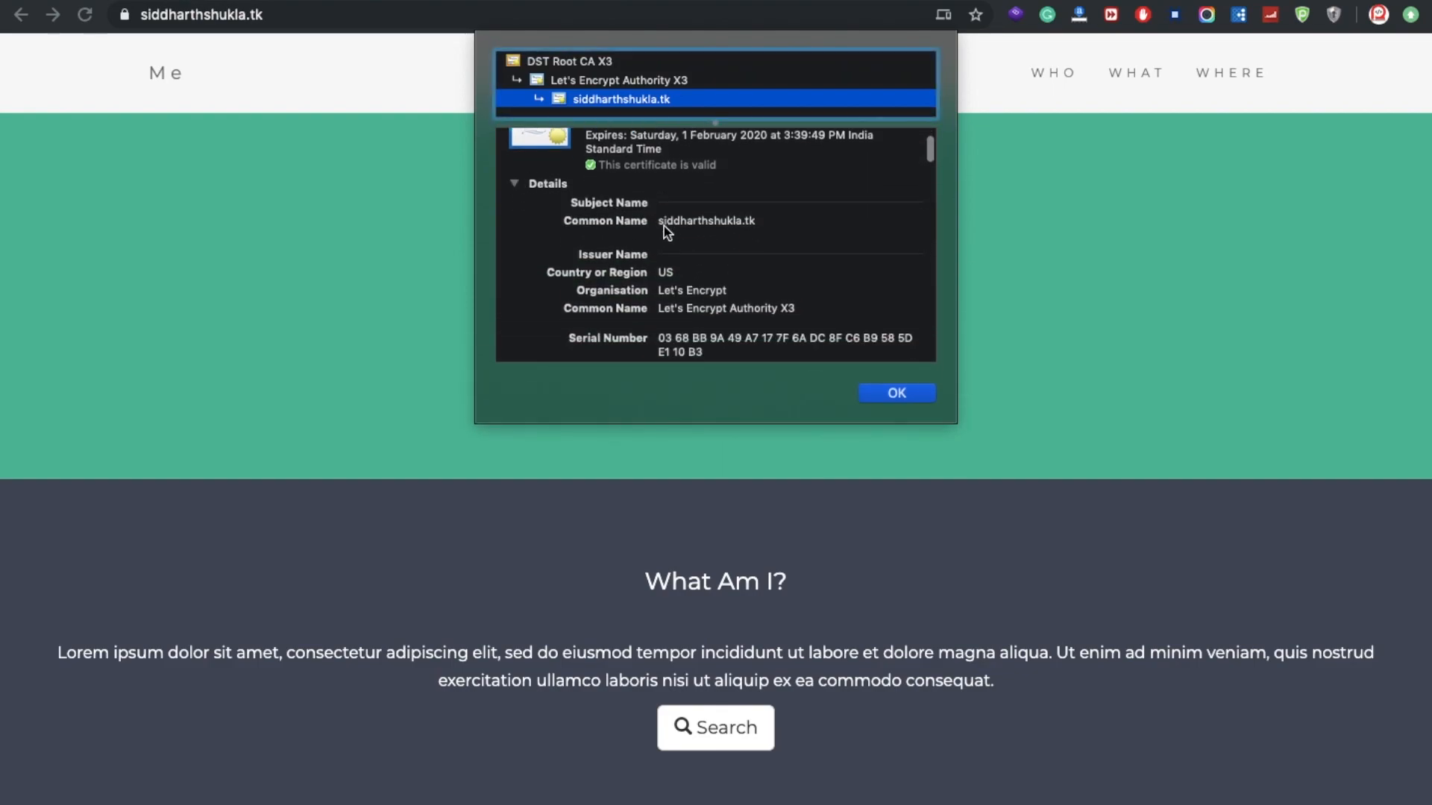
pyautogui.scroll(-3, 664, 226)
pyautogui.scroll(6, 663, 226)
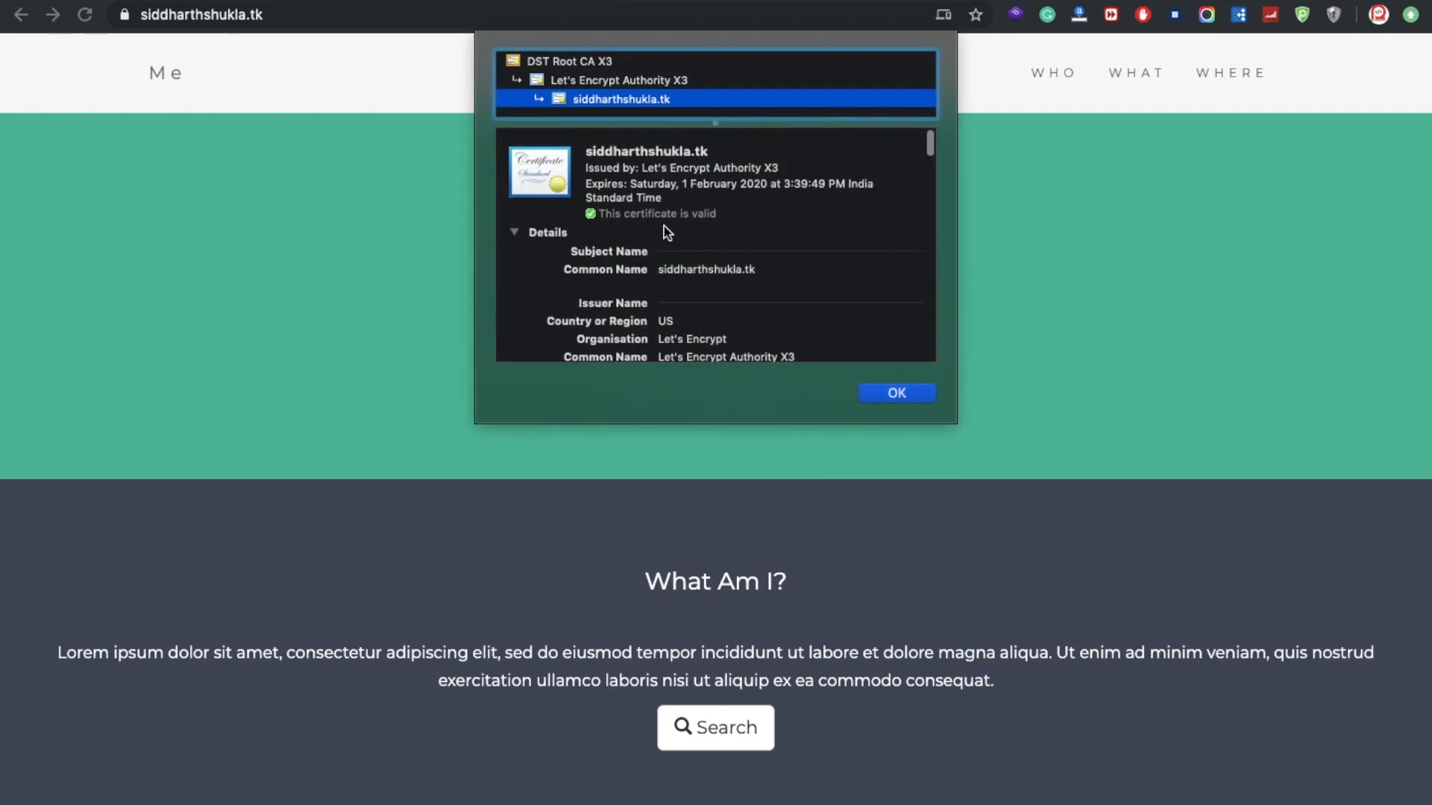
pyautogui.scroll(-2, 680, 251)
pyautogui.scroll(2, 680, 251)
pyautogui.scroll(-5, 683, 256)
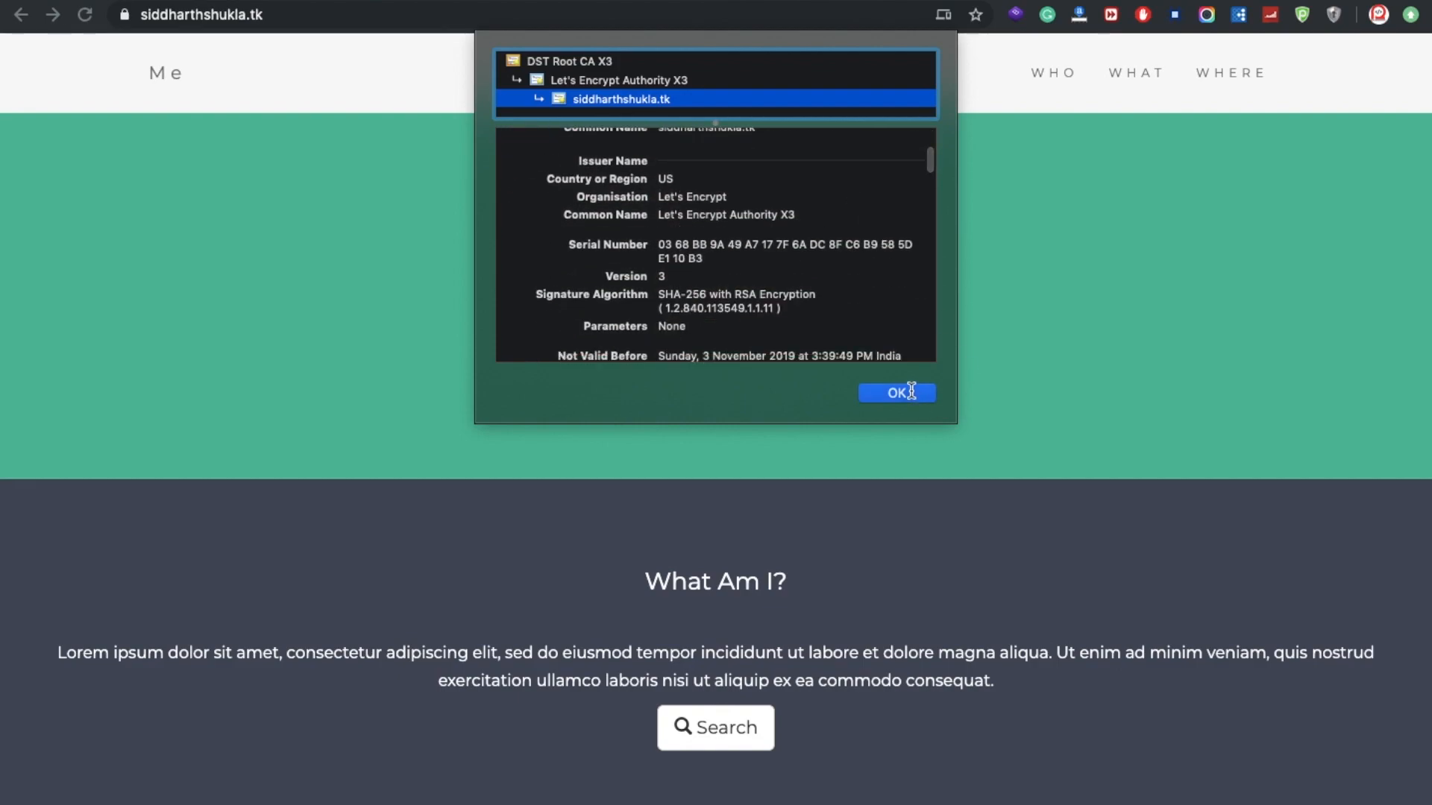
pyautogui.click(898, 393)
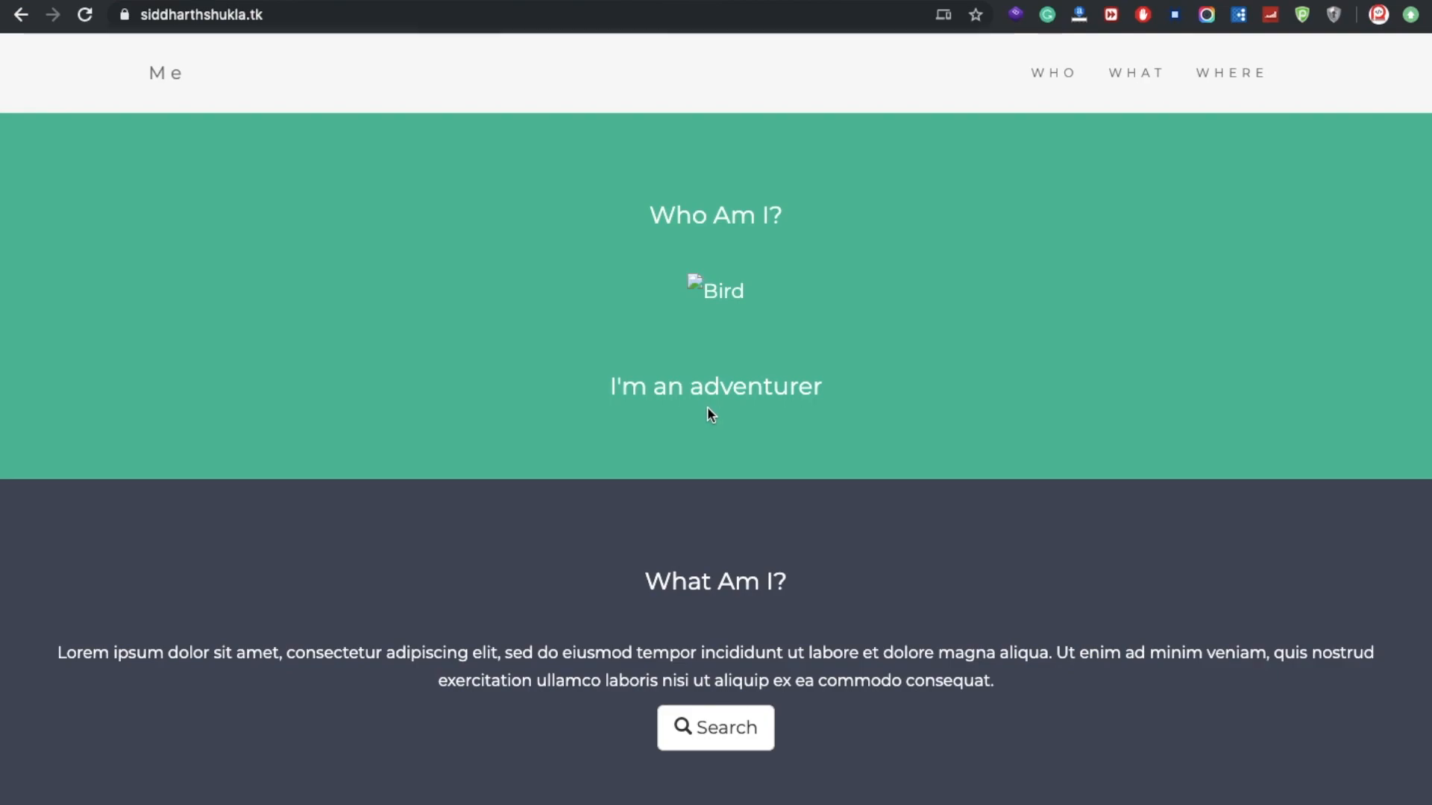